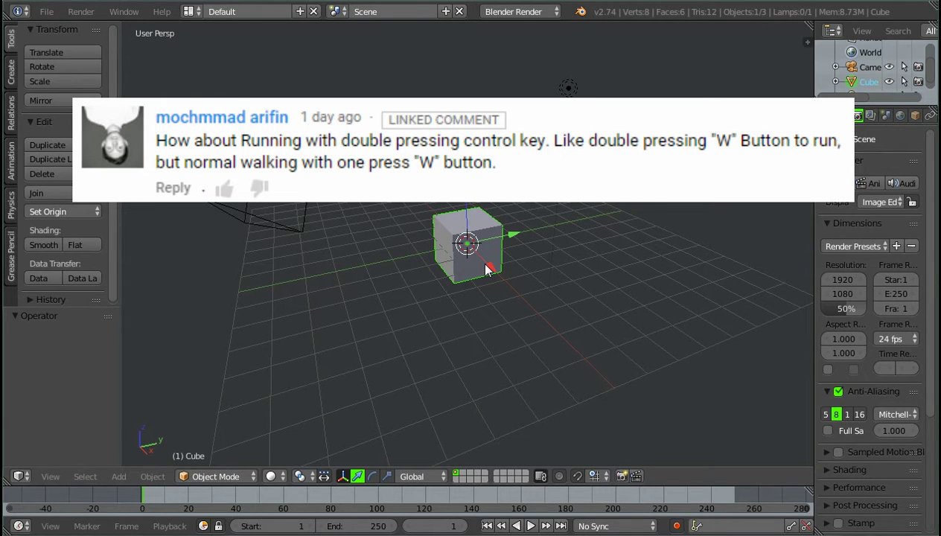
Add a plane and scale it up about 16 times as a ground surface beneath the cube
scroll(468, 350, up, 7)
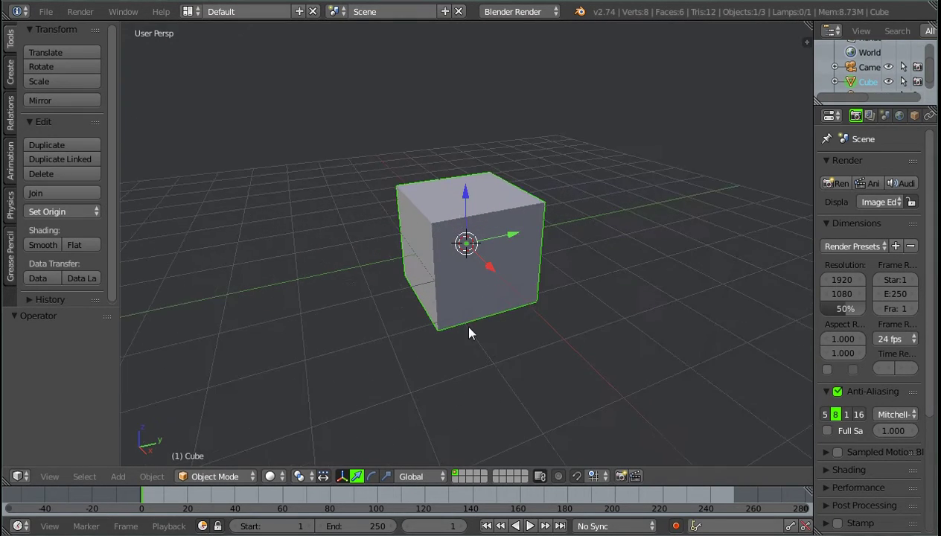
scroll(435, 310, down, 7)
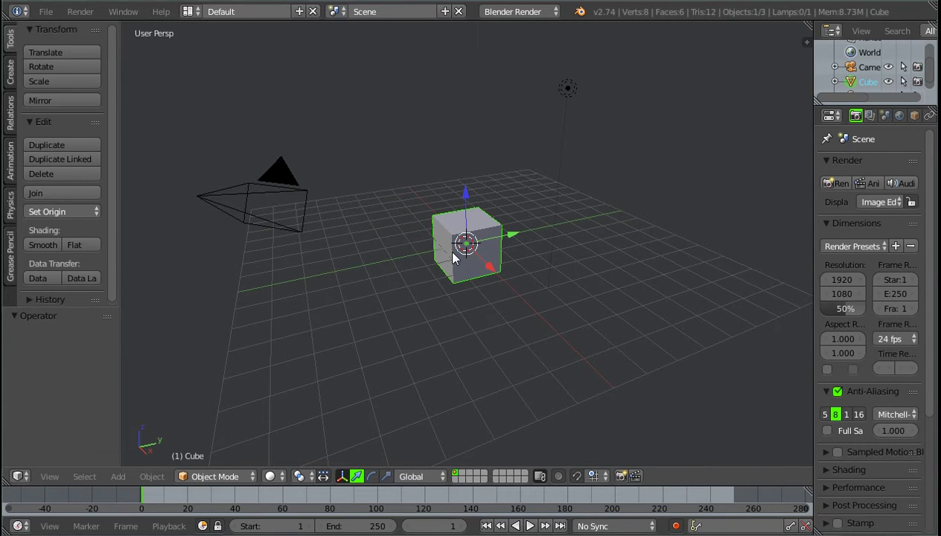
key(shift+a)
mouse_move(446, 250)
click(483, 254)
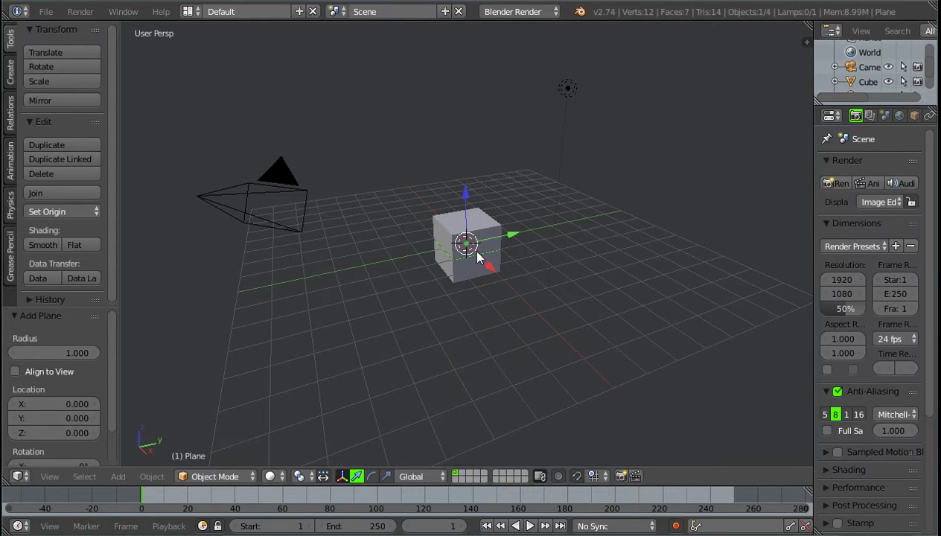
key(s)
click(599, 399)
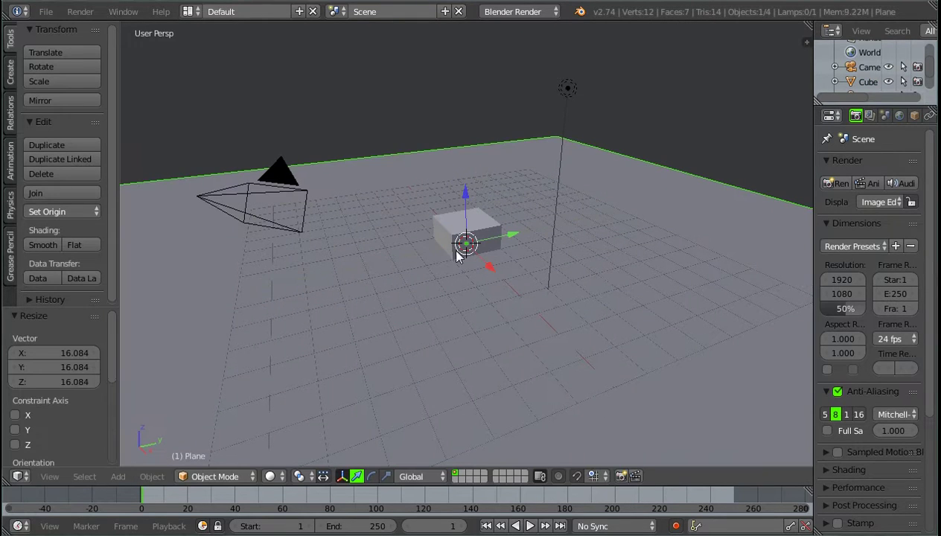
Move the cube up 1 unit along the Z axis so it rests on the plane
right_click(470, 231)
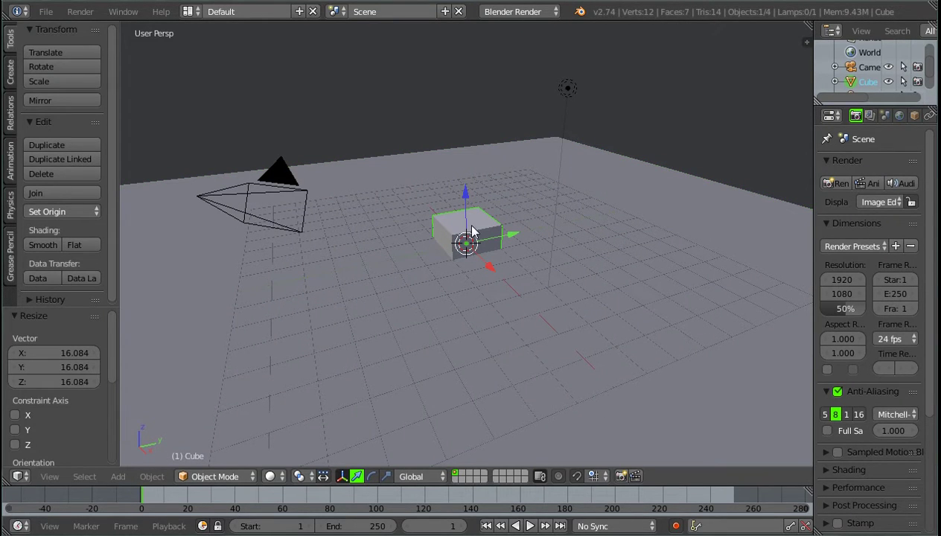
key(g)
key(z)
key(1)
key(Return)
scroll(468, 248, up, 1)
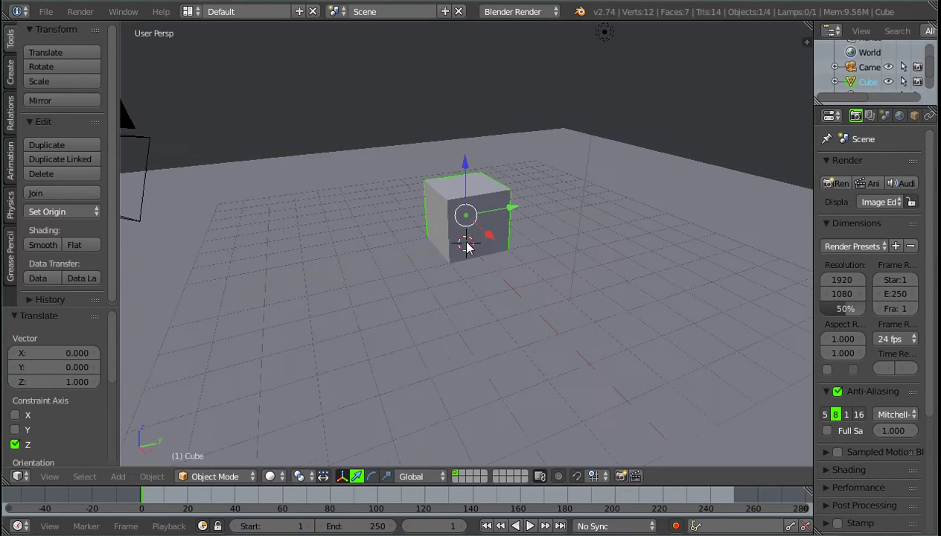
Switch the render engine to Blender Game and widen the properties editor
click(530, 13)
click(529, 48)
drag(815, 152, 733, 151)
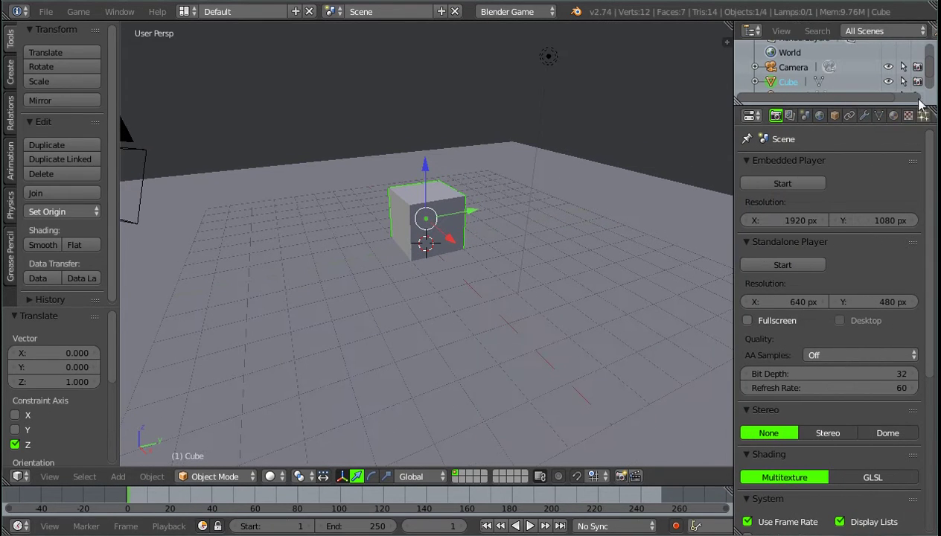
Set the cube's physics type to Dynamic
scroll(856, 116, down, 5)
click(856, 116)
click(856, 184)
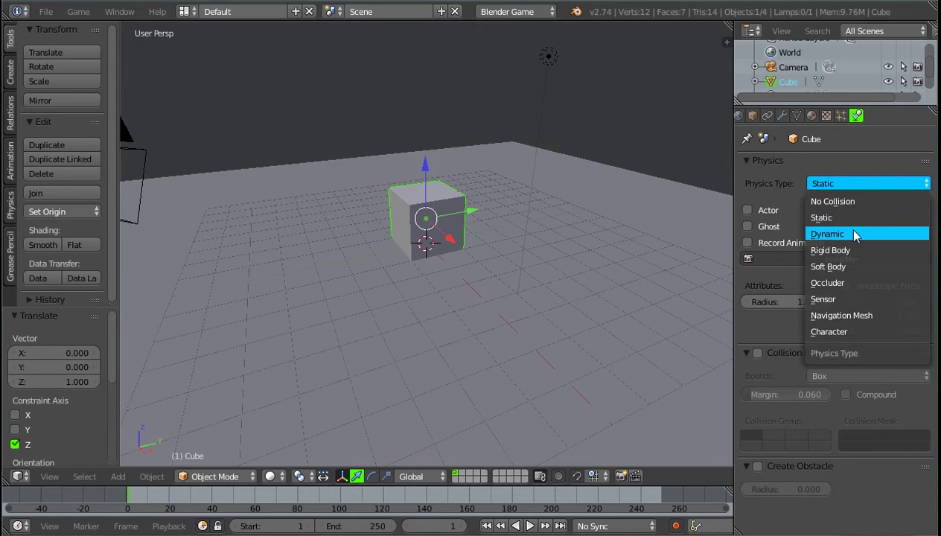
click(893, 234)
Narrow the properties editor, enlarge the timeline area and change it into the Logic Editor
drag(735, 210, 844, 212)
drag(178, 486, 204, 265)
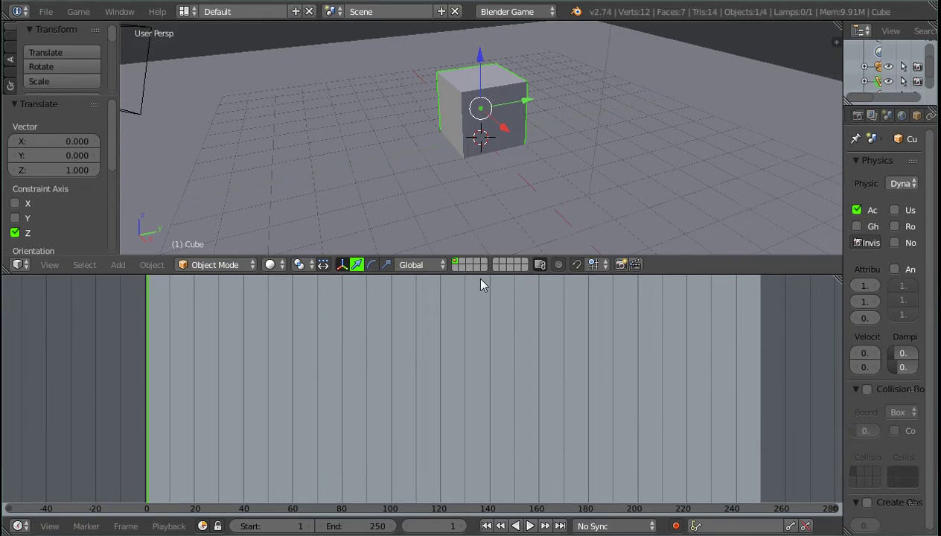
click(18, 526)
click(65, 329)
scroll(224, 379, up, 5)
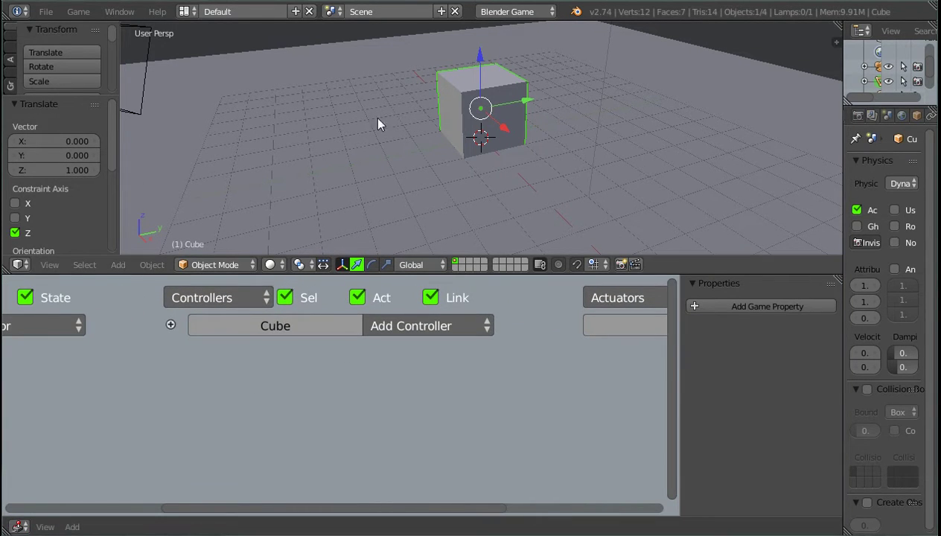
Expand the state settings of the cube's controllers to show the visible and initial states
click(170, 326)
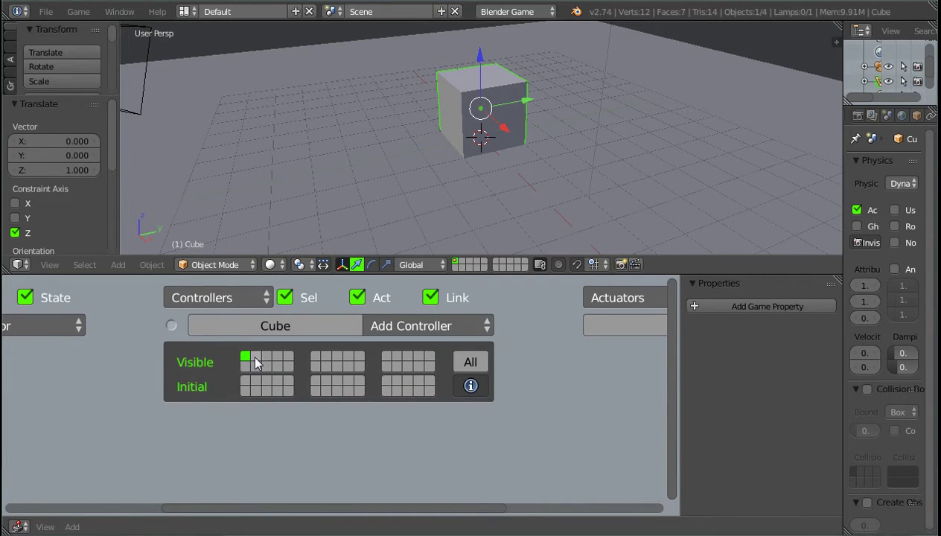
scroll(257, 357, down, 2)
scroll(136, 425, down, 4)
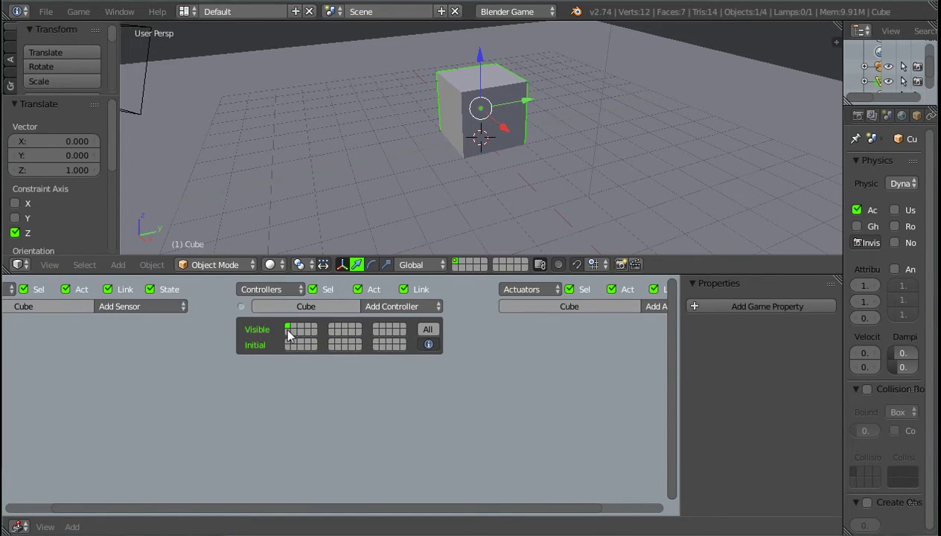
scroll(249, 376, up, 3)
click(217, 314)
scroll(227, 381, up, 2)
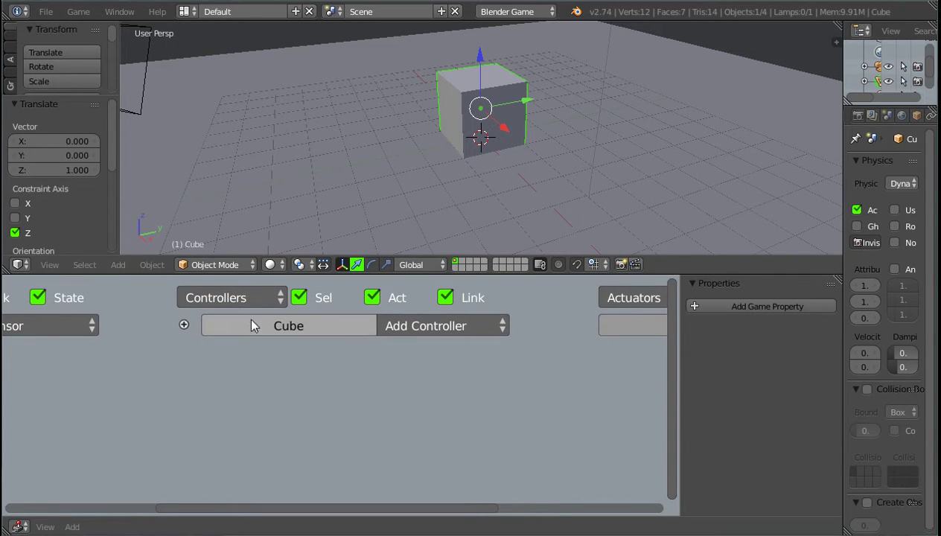
click(184, 326)
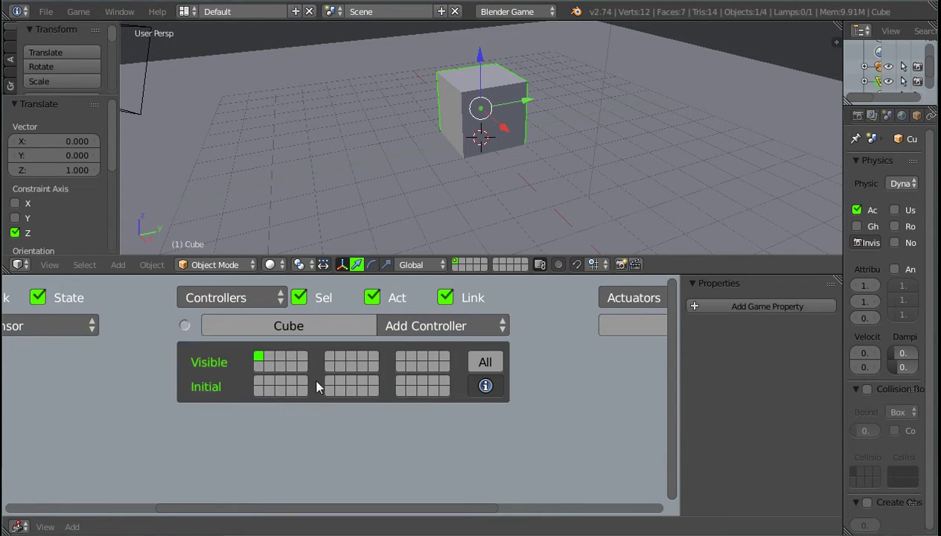
Add a Keyboard sensor to the cube
scroll(313, 399, down, 2)
scroll(266, 363, up, 2)
middle_drag(190, 374, 248, 380)
scroll(247, 380, down, 1)
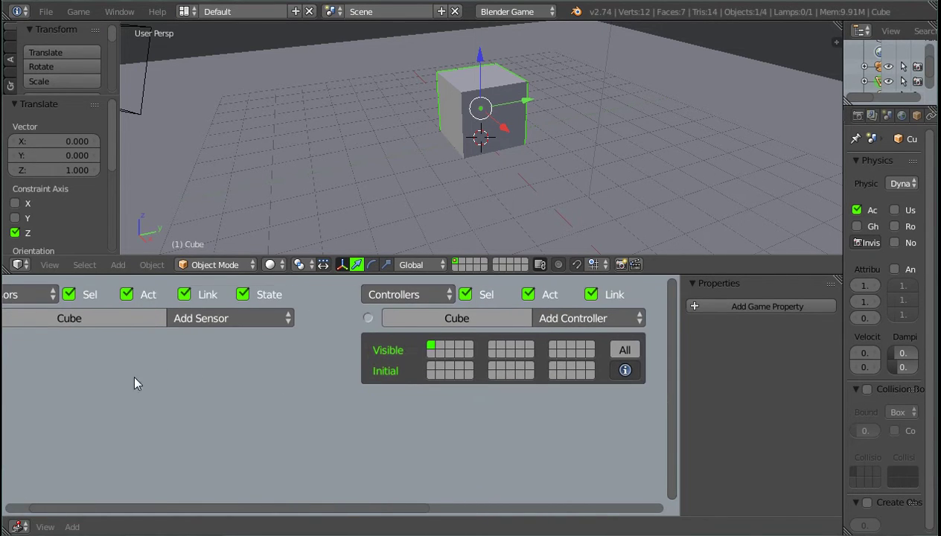
scroll(134, 380, left, 1)
click(252, 320)
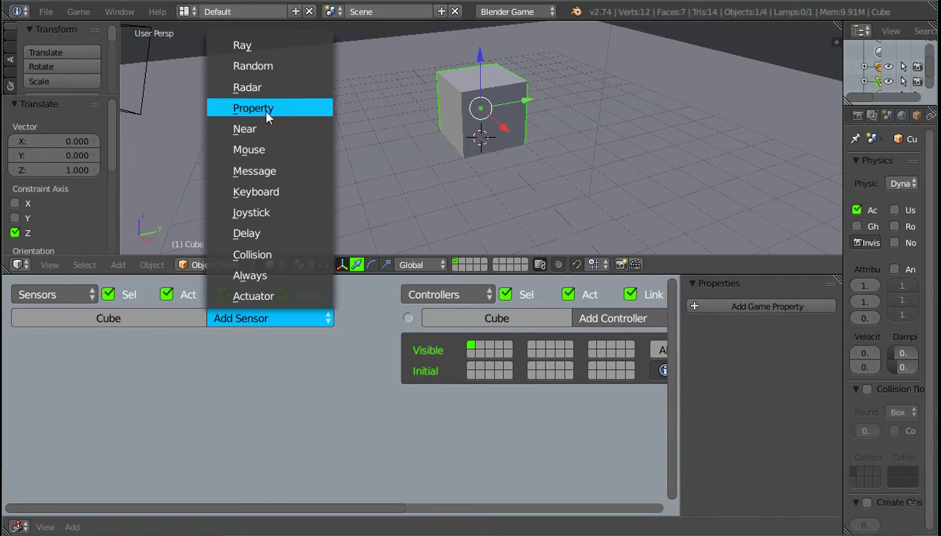
click(274, 192)
scroll(189, 462, down, 3)
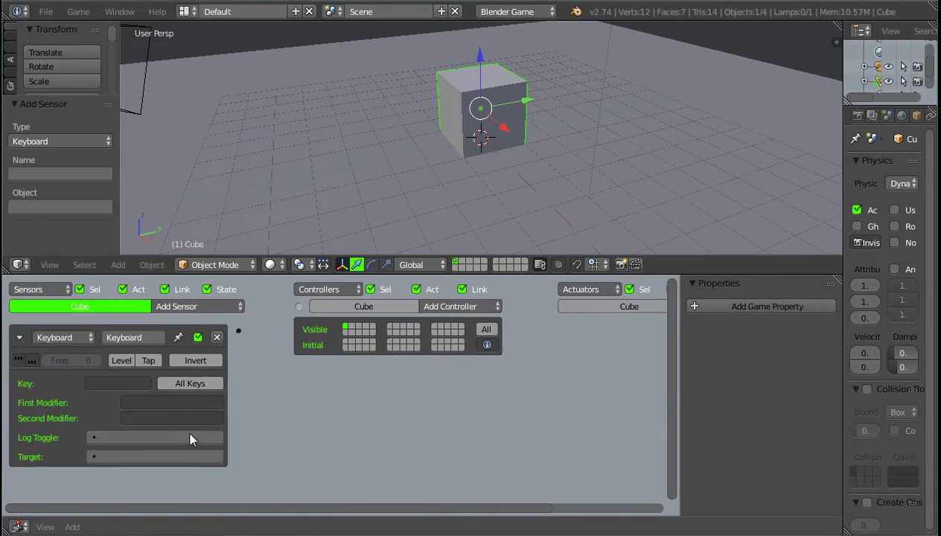
Assign the W key to the Keyboard sensor and name the sensor "forward"
click(117, 377)
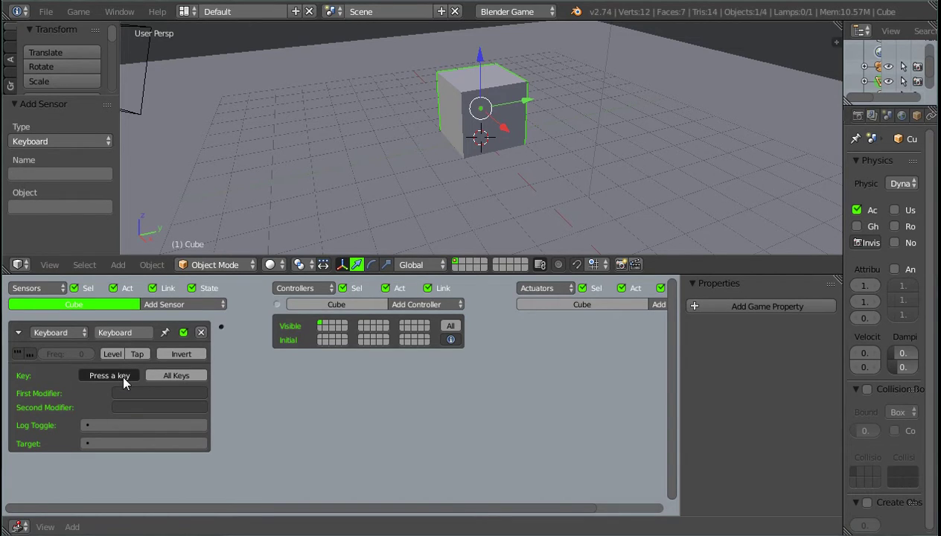
key(w)
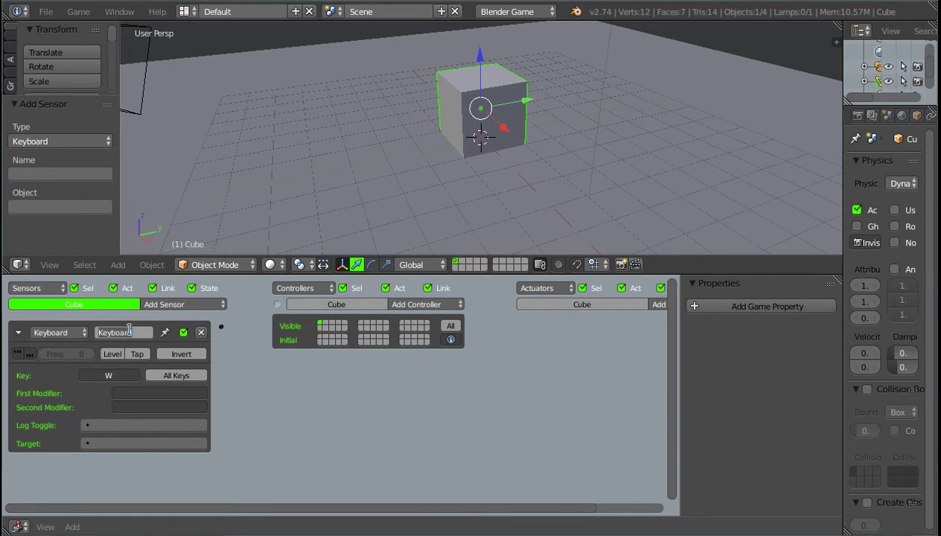
click(128, 332)
text(forward)
key(Return)
Add a State actuator that sets state 2 and connect the forward sensor to it through an And controller
scroll(441, 432, down, 2)
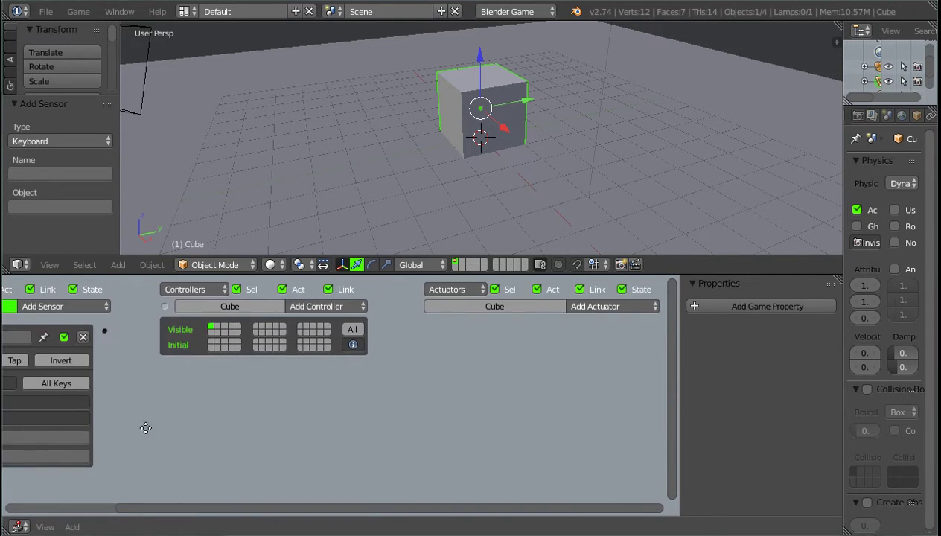
click(614, 300)
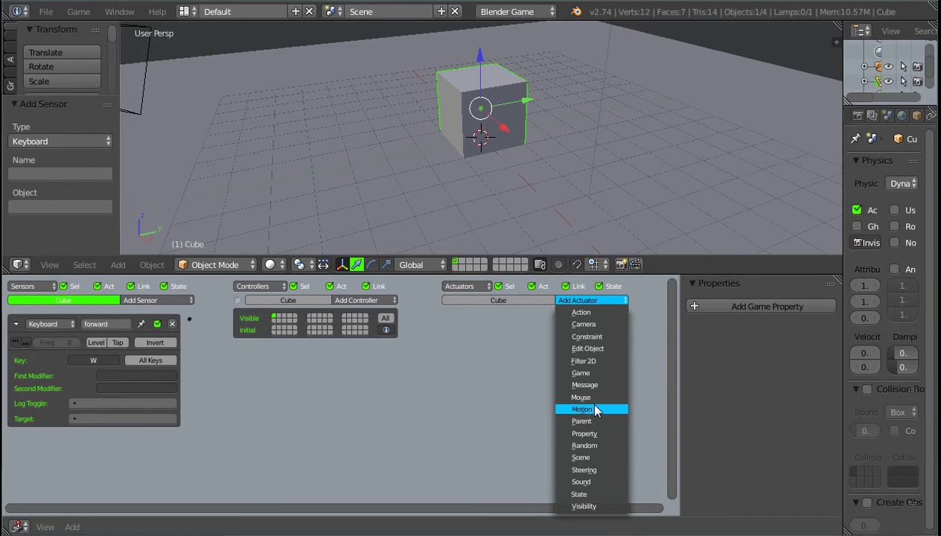
click(598, 494)
drag(189, 319, 446, 319)
ctrl+scroll(600, 408, up, 2)
ctrl+scroll(598, 403, up, 2)
ctrl+scroll(525, 393, right, 4)
scroll(533, 395, up, 1)
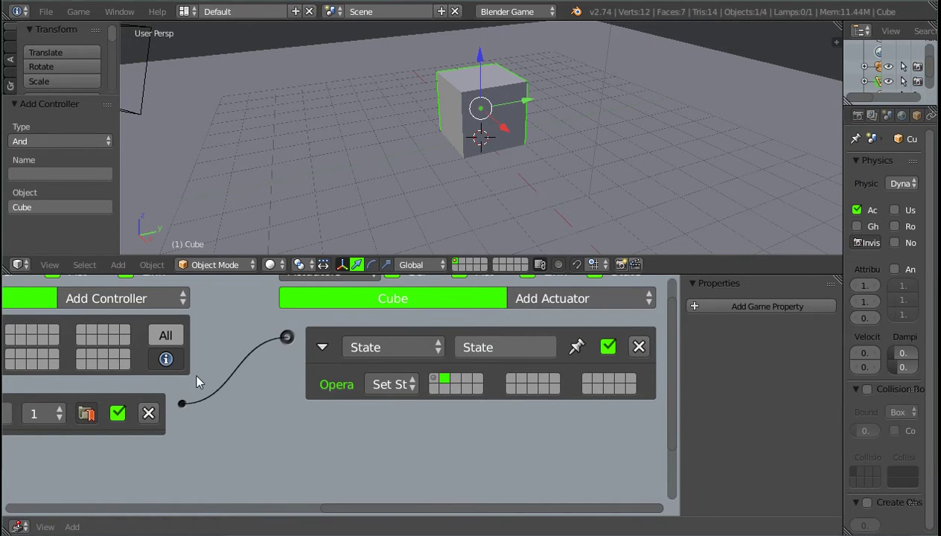
Make state 2 the visible state in the cube's controller state settings
scroll(158, 366, down, 4)
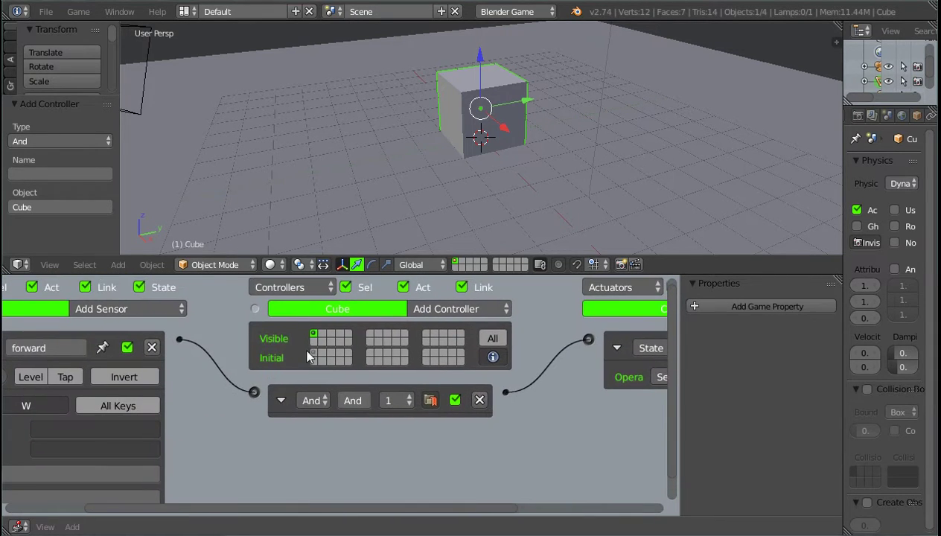
scroll(309, 355, down, 3)
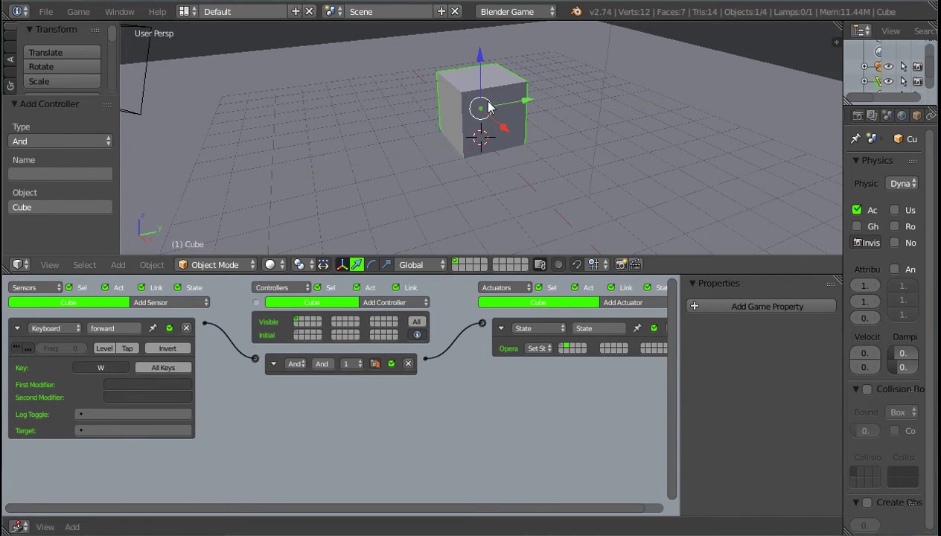
scroll(246, 384, up, 3)
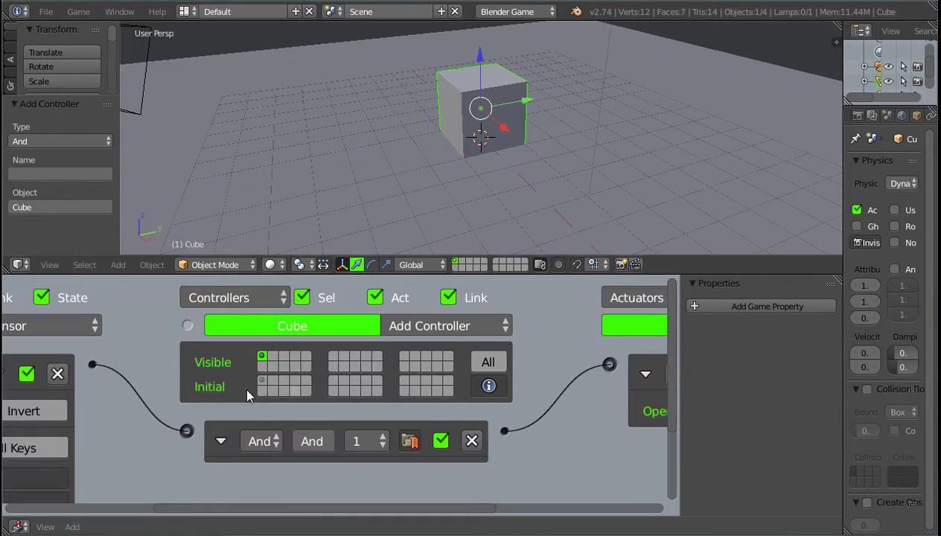
click(272, 357)
Add an Always sensor and a Motion actuator to the cube in state 2
scroll(222, 374, down, 3)
scroll(193, 349, down, 2)
click(175, 301)
click(175, 328)
click(620, 302)
click(624, 184)
Set the Motion actuator's Y location to 0.1
scroll(447, 358, up, 2)
scroll(335, 374, up, 2)
scroll(599, 357, up, 1)
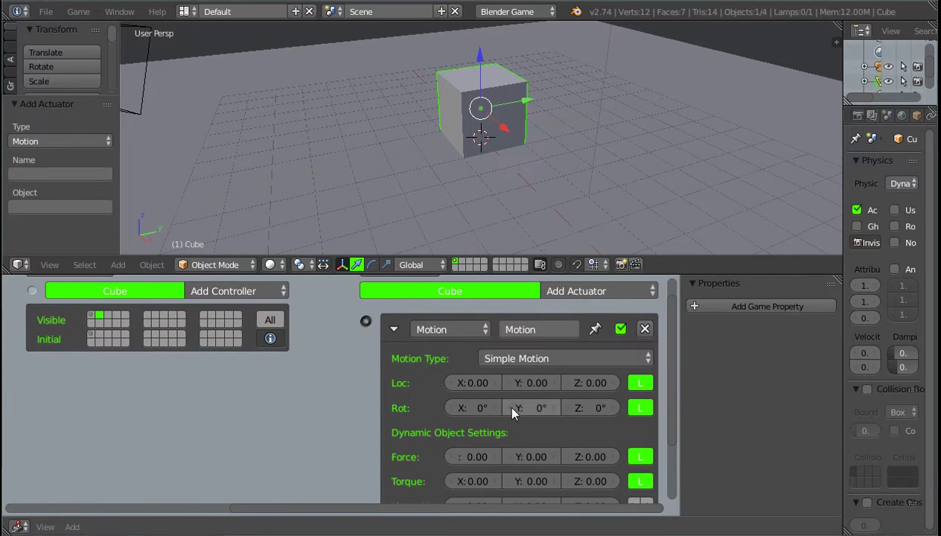
middle_drag(478, 133, 520, 156)
click(524, 383)
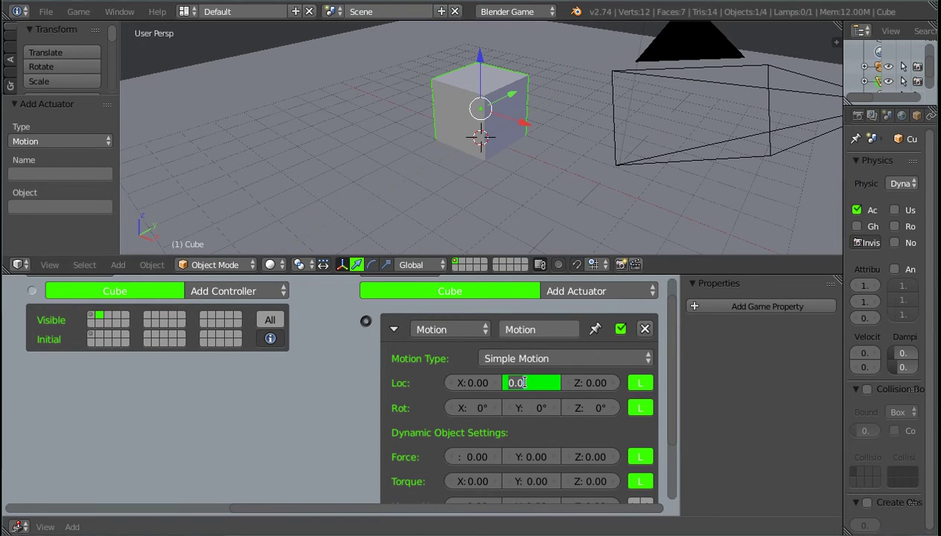
text(0.0)
key(BackSpace)
text(1)
key(Return)
Name the Motion actuator "walk" and collapse its settings
click(543, 329)
text(walk)
key(Return)
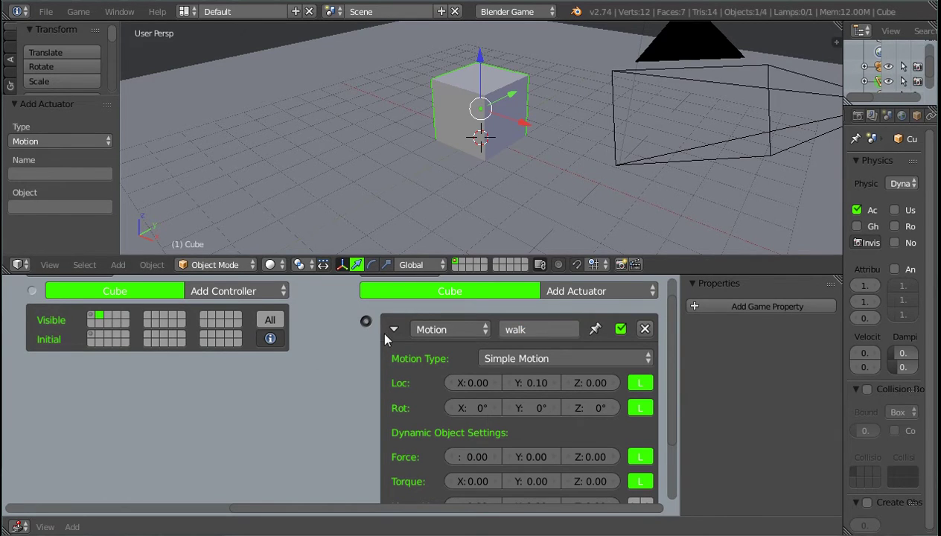
click(389, 329)
Connect the Always sensor to the walk actuator through an And controller, and collapse the sensor and controller
middle_drag(254, 374, 533, 401)
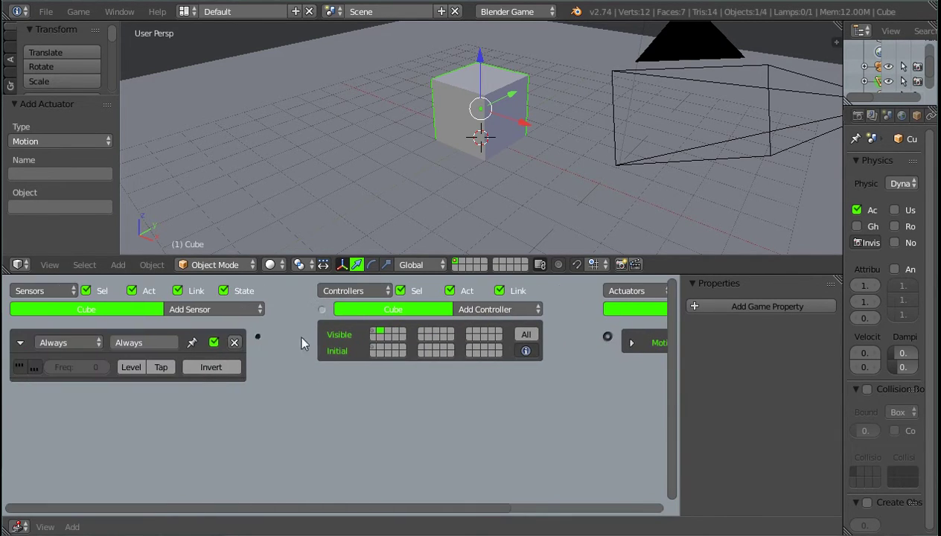
drag(608, 336, 258, 336)
click(20, 343)
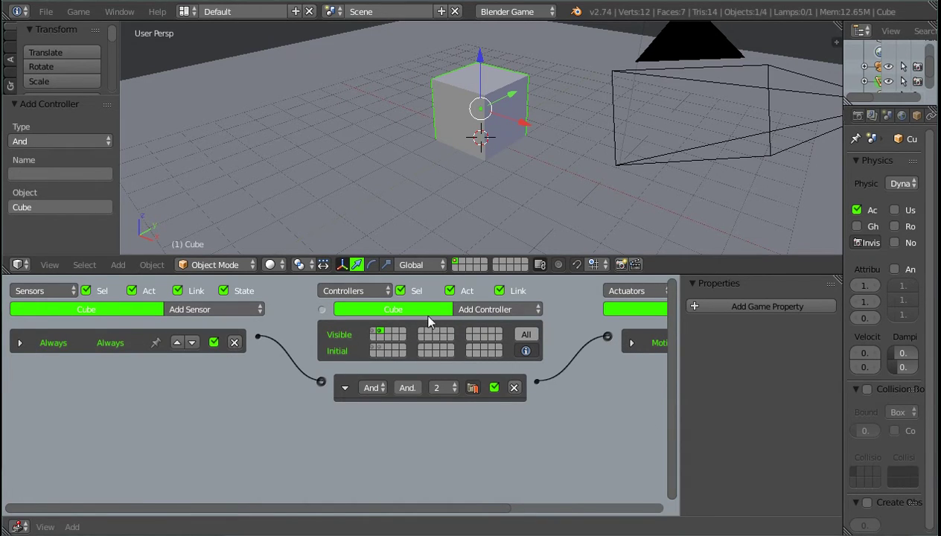
click(346, 388)
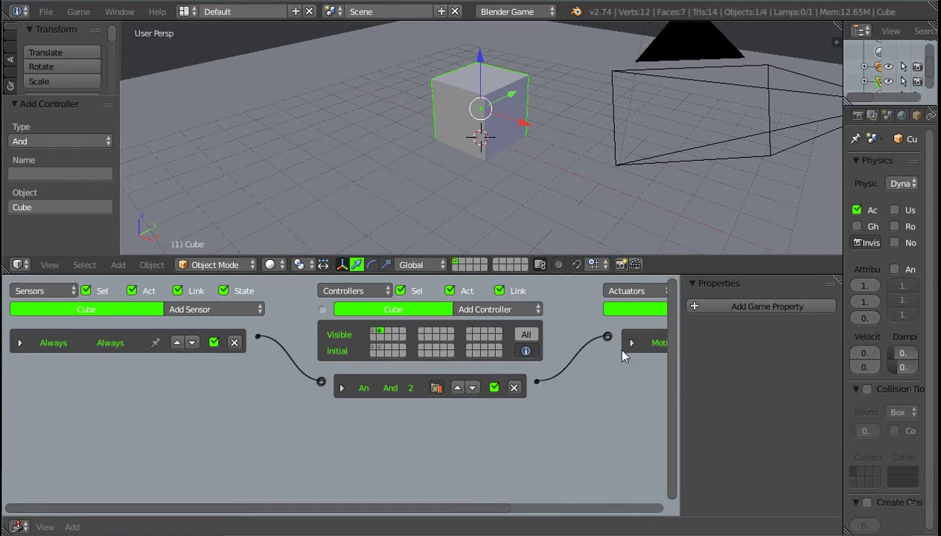
Add a Keyboard sensor below the Always sensor and assign the W key to it
scroll(344, 365, up, 1)
scroll(310, 366, down, 3)
click(197, 305)
click(201, 381)
scroll(136, 434, up, 1)
click(128, 399)
key(w)
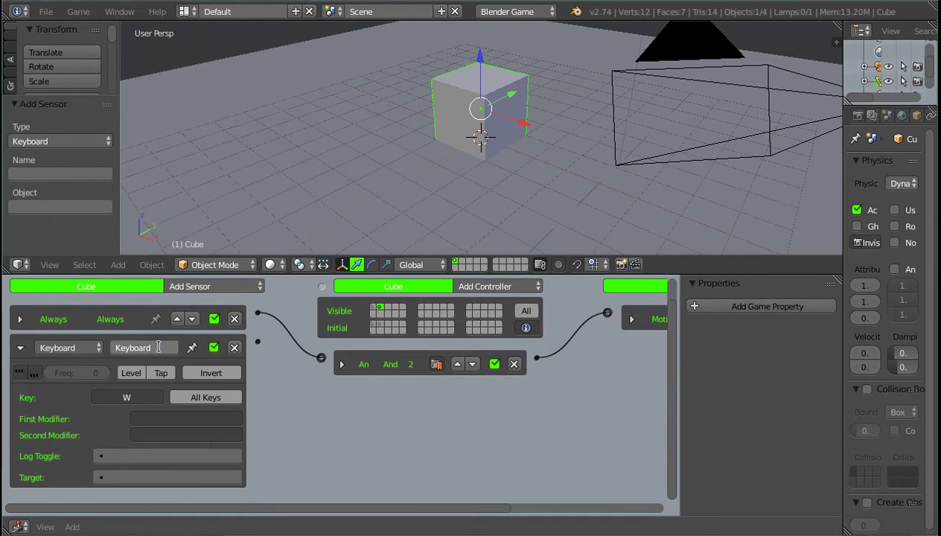
Name the new Keyboard sensor "stop" and invert its signal
click(156, 347)
text(stop)
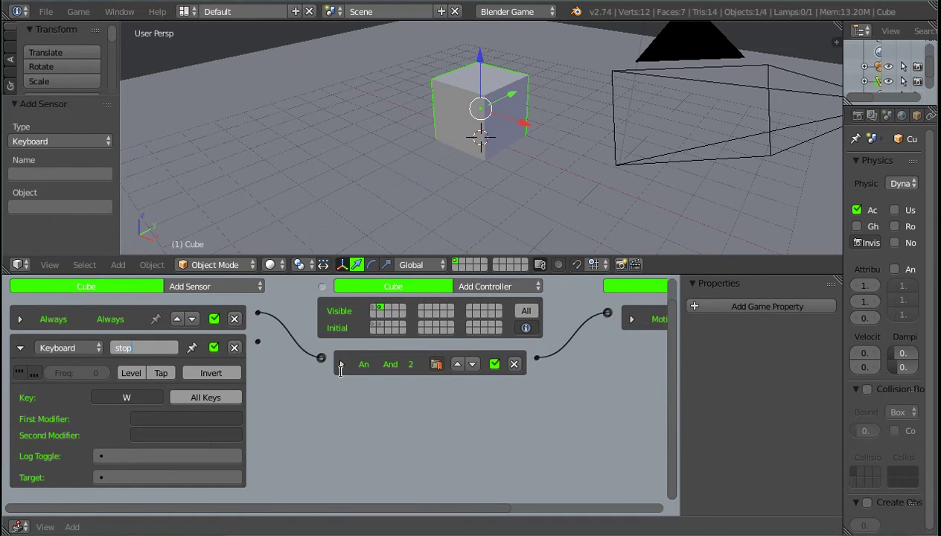
key(Return)
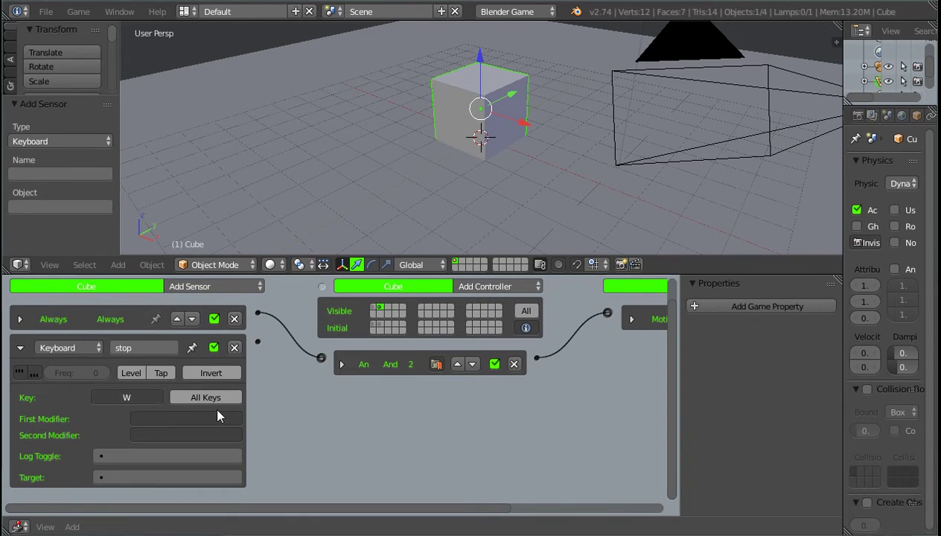
scroll(186, 402, up, 2)
click(173, 401)
scroll(176, 405, down, 2)
ctrl+scroll(186, 396, down, 2)
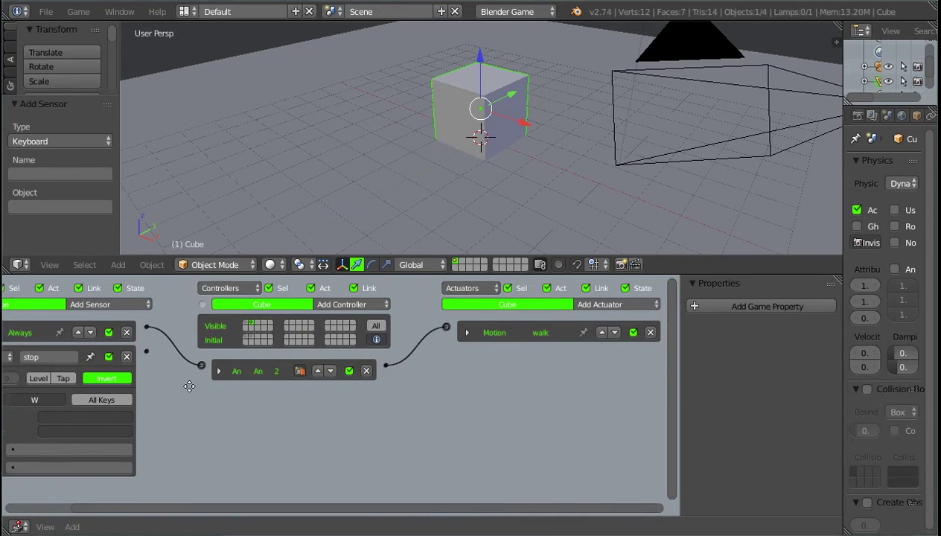
Add a State actuator below the walk actuator and set its target to state 1
click(602, 305)
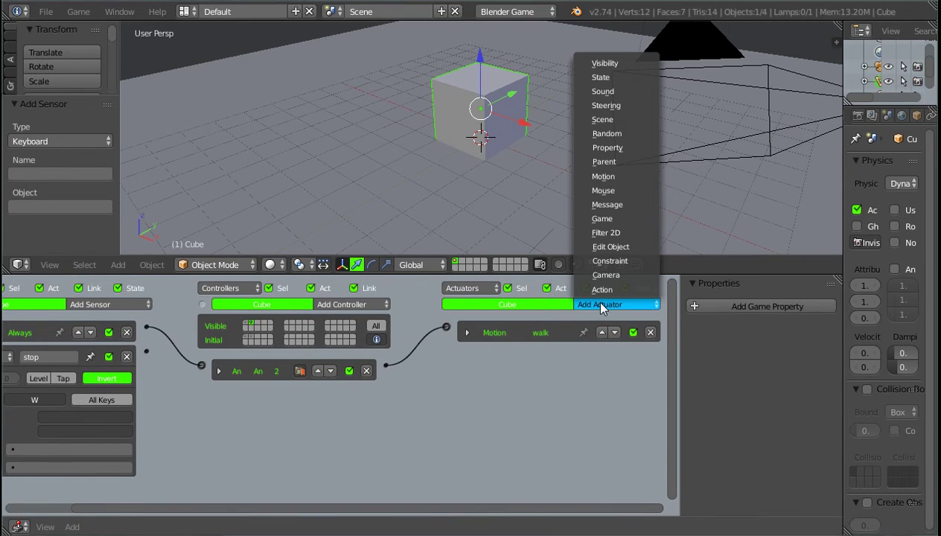
click(600, 78)
scroll(574, 465, up, 3)
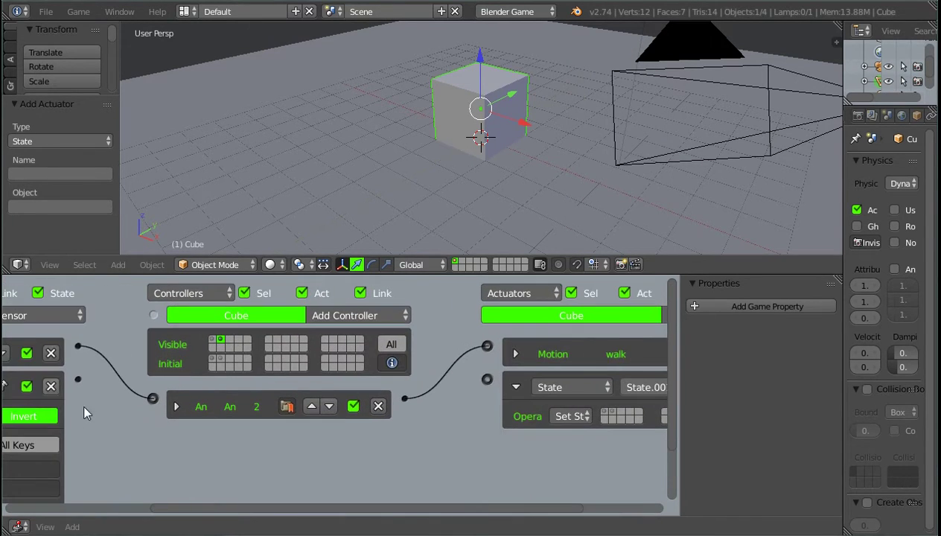
scroll(365, 436, up, 2)
scroll(469, 430, up, 2)
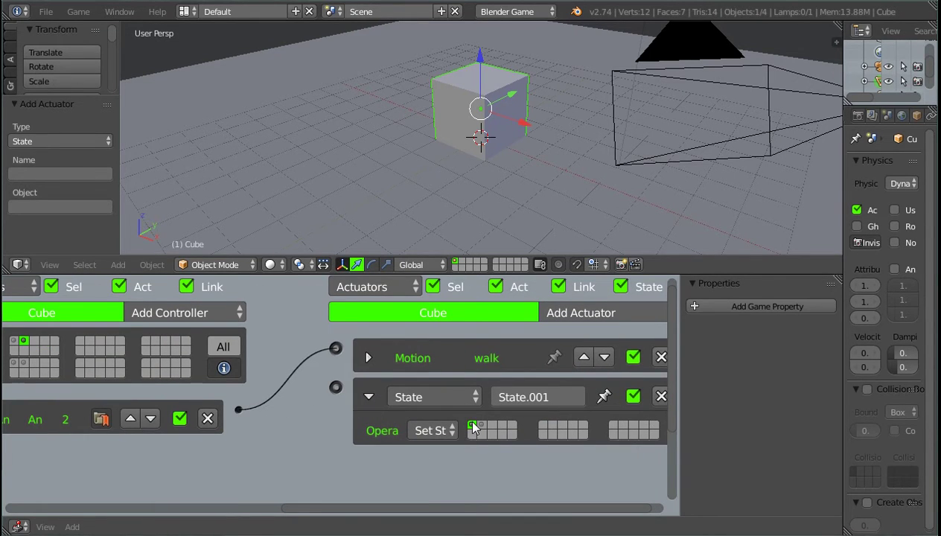
Connect the stop sensor to the State actuator through a new And controller, and collapse that controller and the sensor
scroll(453, 427, down, 1)
scroll(220, 429, down, 1)
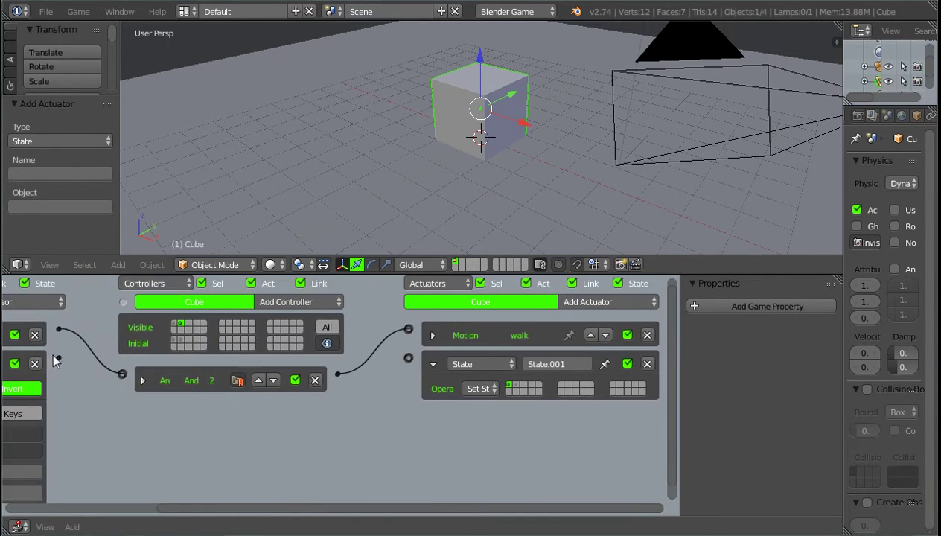
drag(58, 357, 408, 360)
ctrl+scroll(186, 361, left, 5)
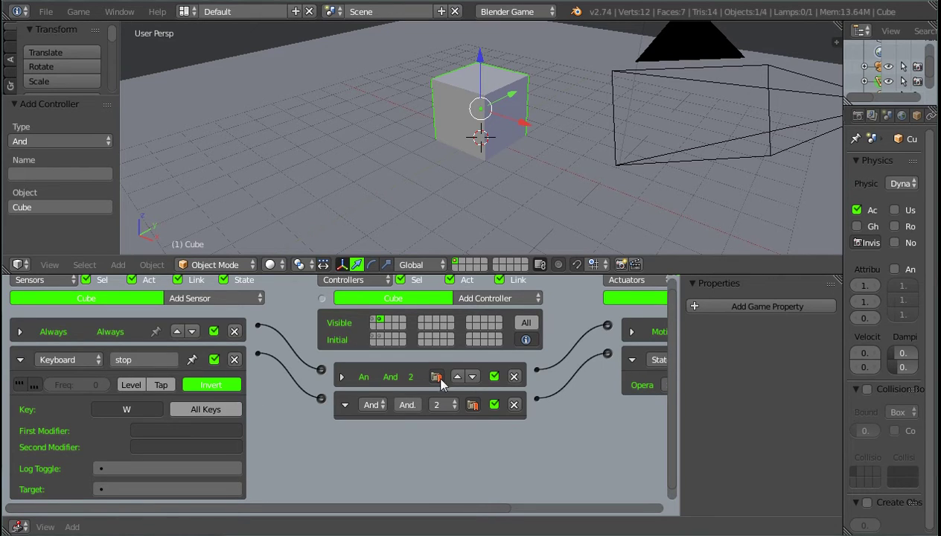
click(345, 404)
scroll(31, 347, down, 1)
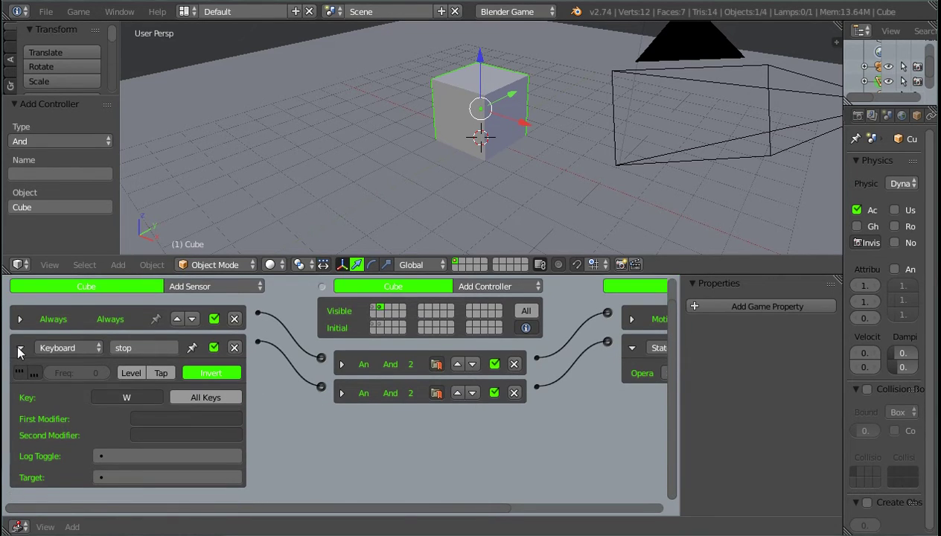
click(20, 348)
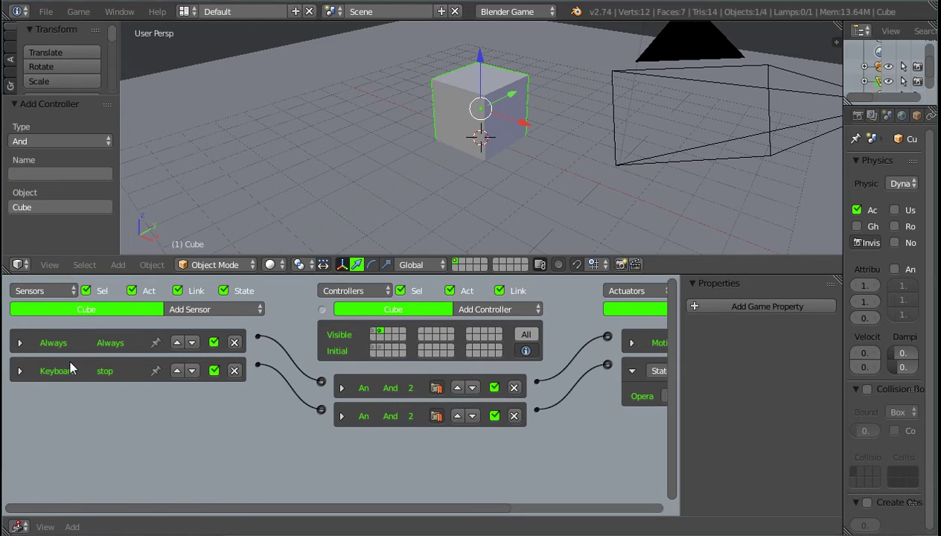
Add a Delay sensor with a delay of 15, linked to the stop sensor's And controller, and collapse it
click(214, 308)
click(227, 238)
ctrl+middle_drag(162, 370, 125, 452)
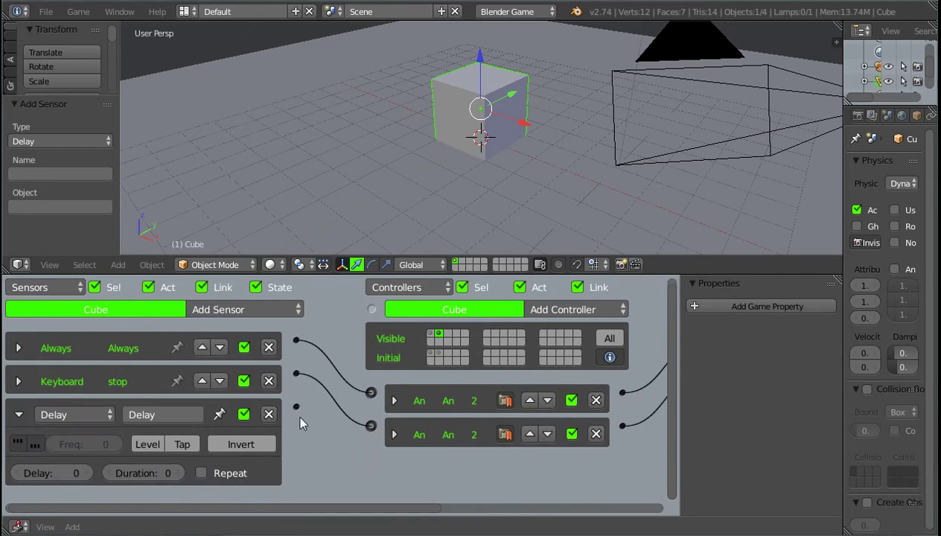
drag(296, 407, 370, 428)
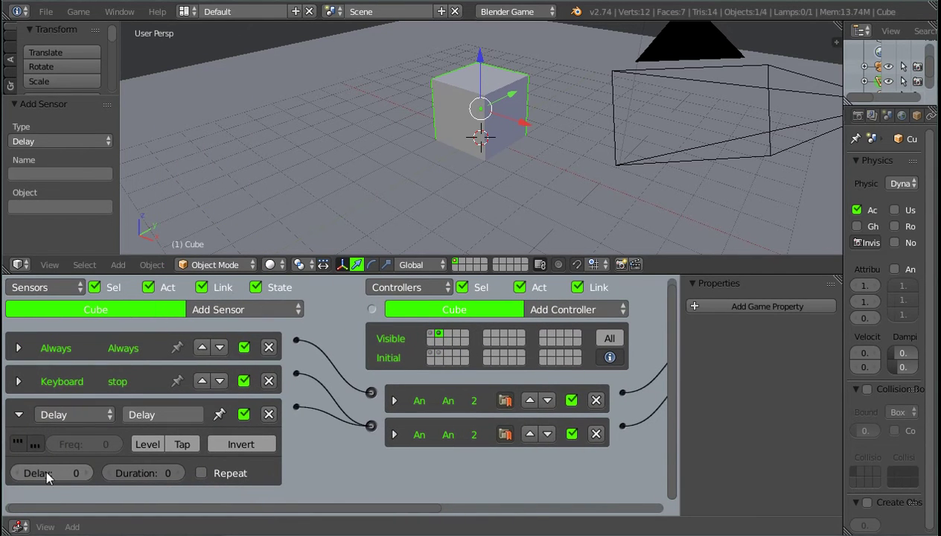
click(44, 472)
text(15)
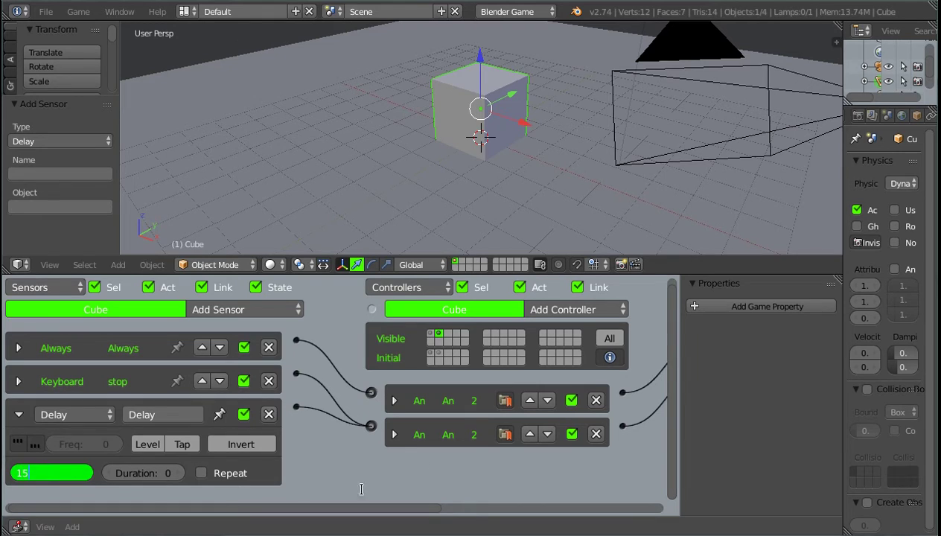
key(Return)
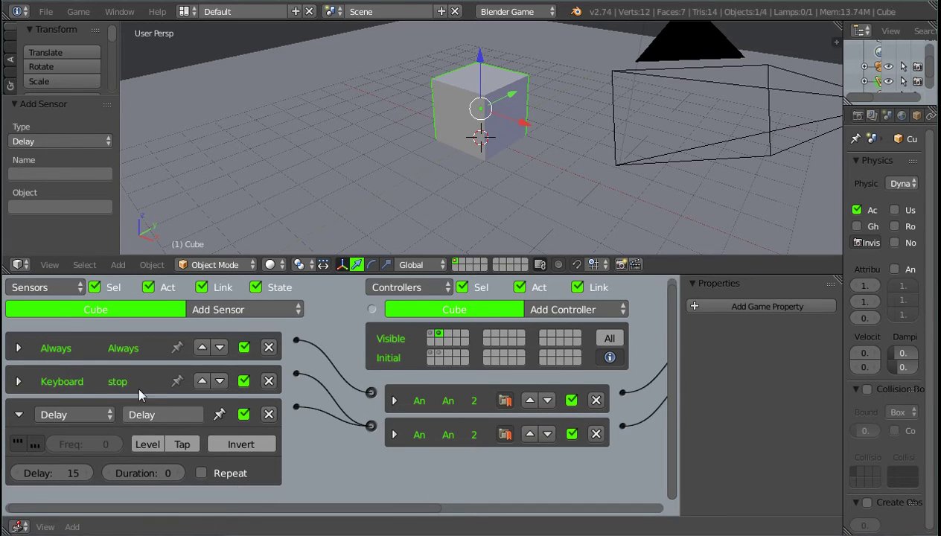
click(19, 414)
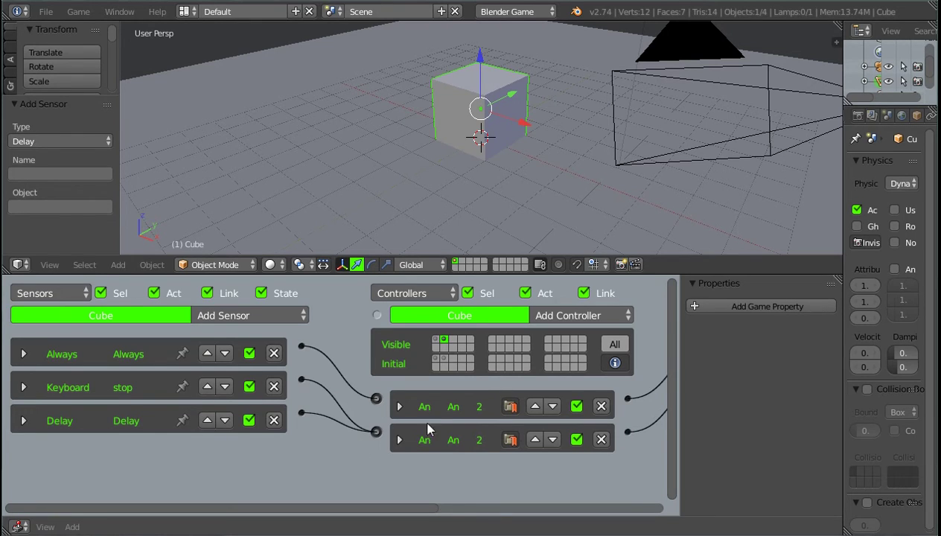
Add a Keyboard sensor for the W key, name it "sprint" and collapse it
click(271, 319)
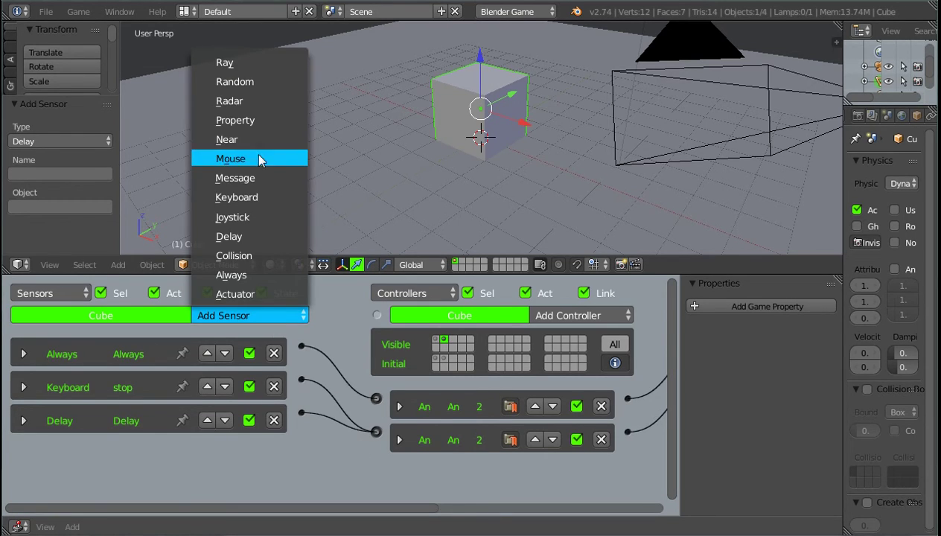
click(266, 199)
scroll(179, 420, down, 3)
click(143, 429)
key(w)
click(178, 366)
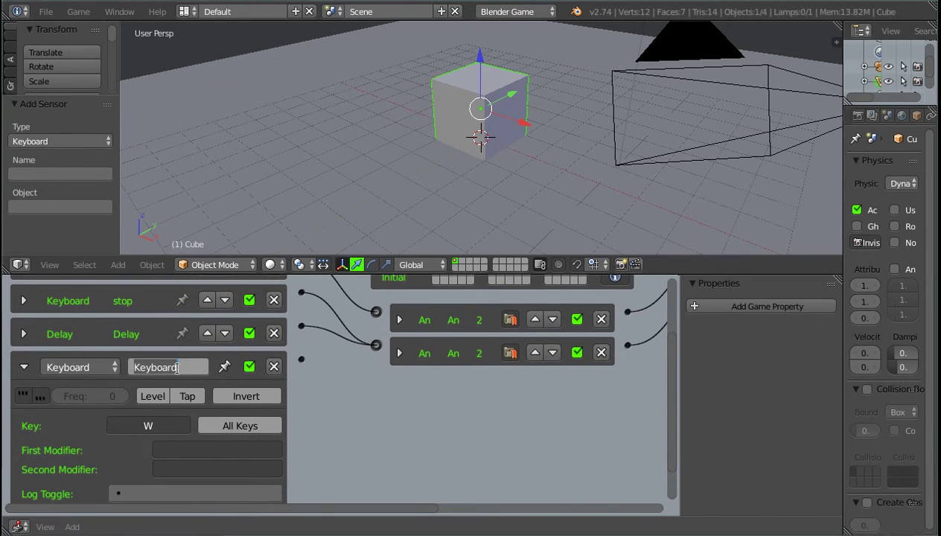
text(sprint)
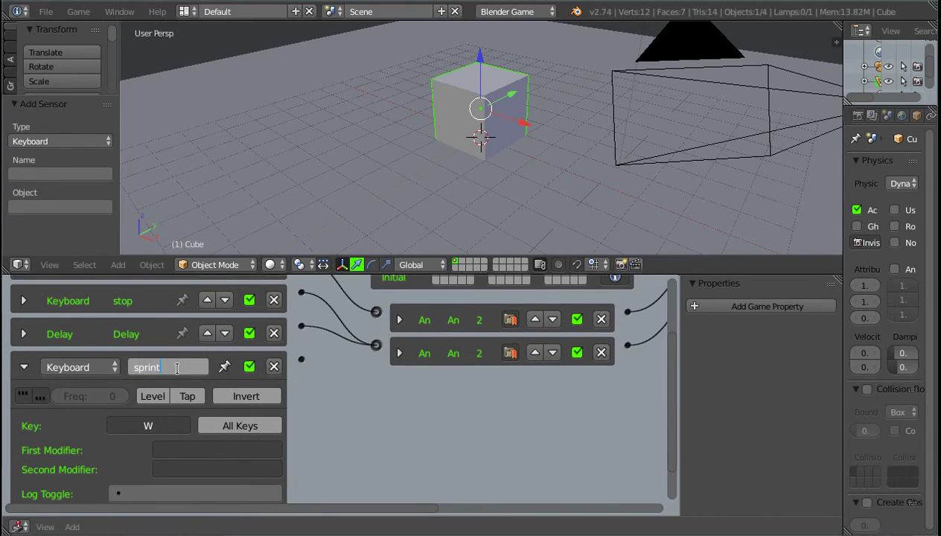
key(Return)
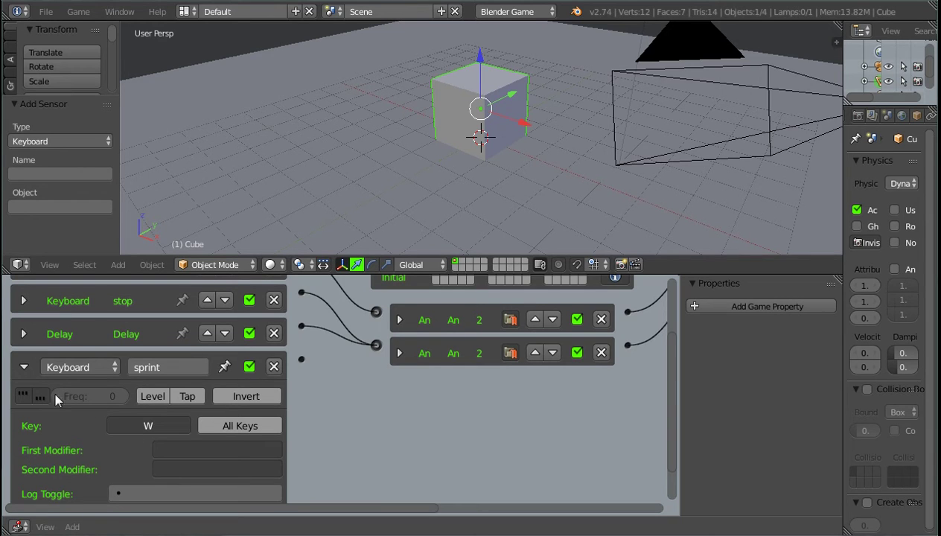
click(23, 367)
scroll(443, 391, up, 2)
ctrl+scroll(443, 391, right, 5)
ctrl+scroll(131, 418, left, 5)
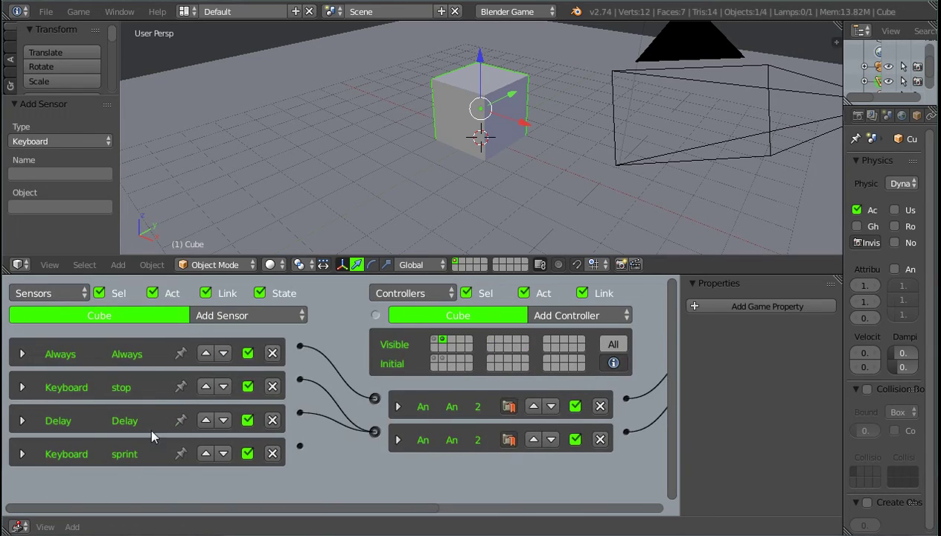
Add a second State actuator set to state 3 and collapse the first State actuator
ctrl+scroll(541, 357, right, 5)
click(586, 314)
scroll(585, 63, up, 4)
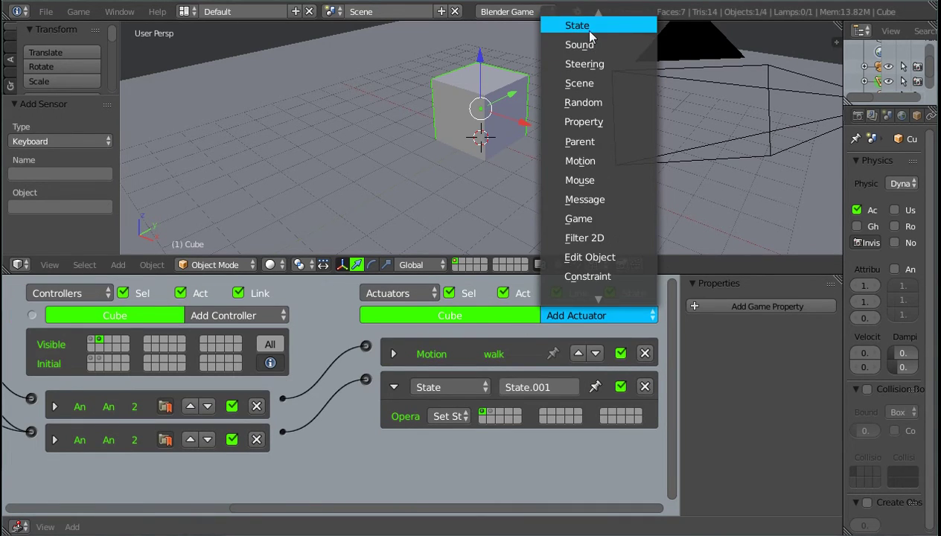
key(Return)
scroll(560, 446, down, 1)
click(395, 381)
ctrl+middle_drag(593, 451, 490, 465)
Connect the sprint keyboard sensor to the second State actuator through a new And controller
scroll(253, 403, down, 1)
ctrl+scroll(258, 407, left, 6)
drag(123, 446, 525, 413)
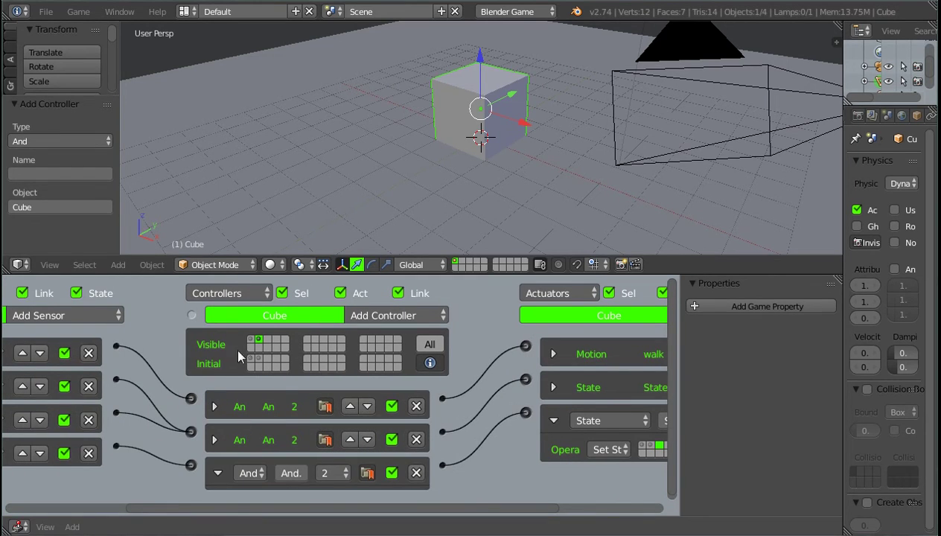
Show state 3 of the cube's logic and add an Always sensor there
click(268, 344)
key(Home)
scroll(313, 371, down, 1)
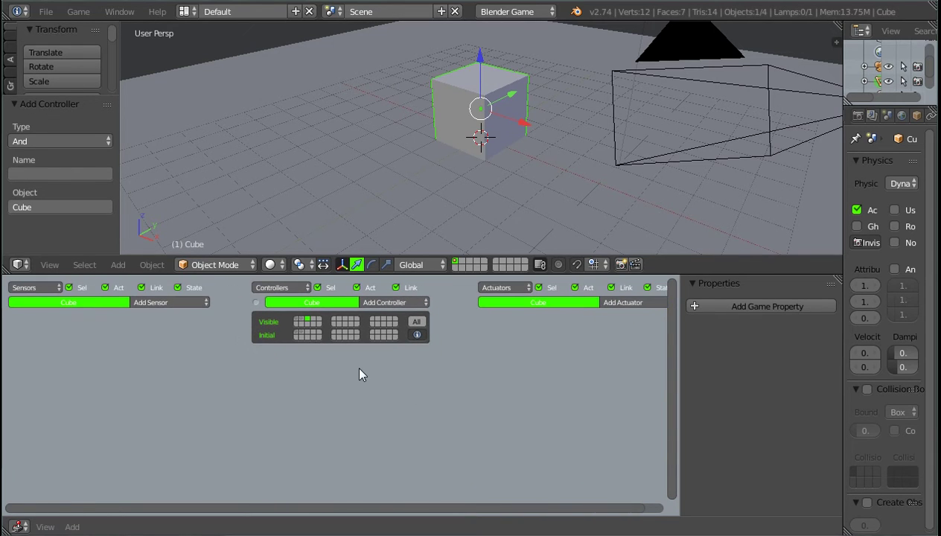
click(181, 307)
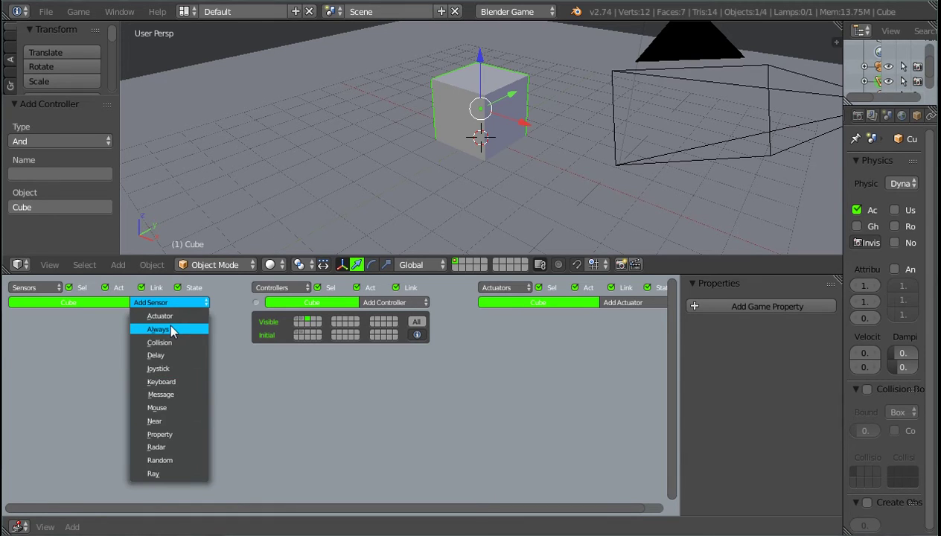
click(170, 329)
Add a Motion actuator in state 3 and set its Y location to 0.30
middle_drag(485, 378, 466, 379)
click(652, 302)
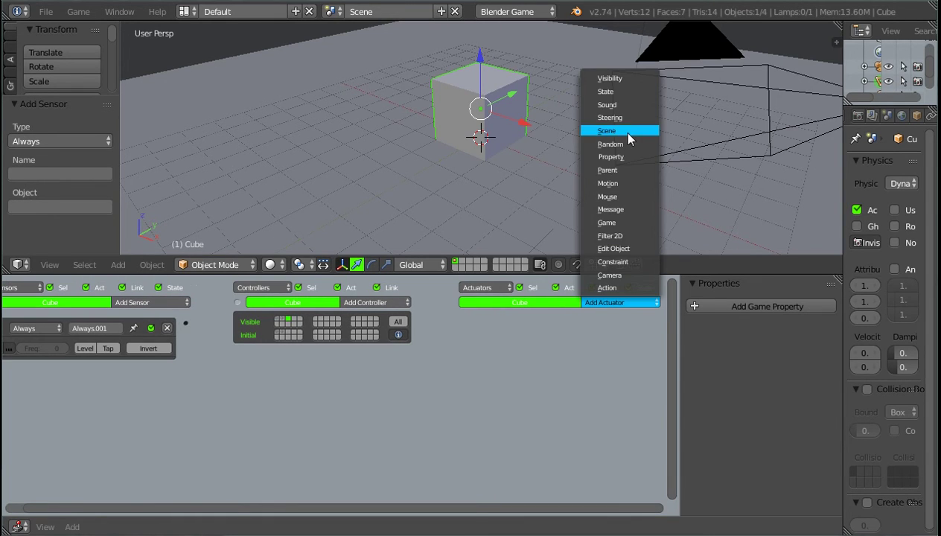
click(607, 183)
scroll(565, 429, up, 2)
middle_drag(572, 435, 434, 437)
scroll(558, 421, up, 2)
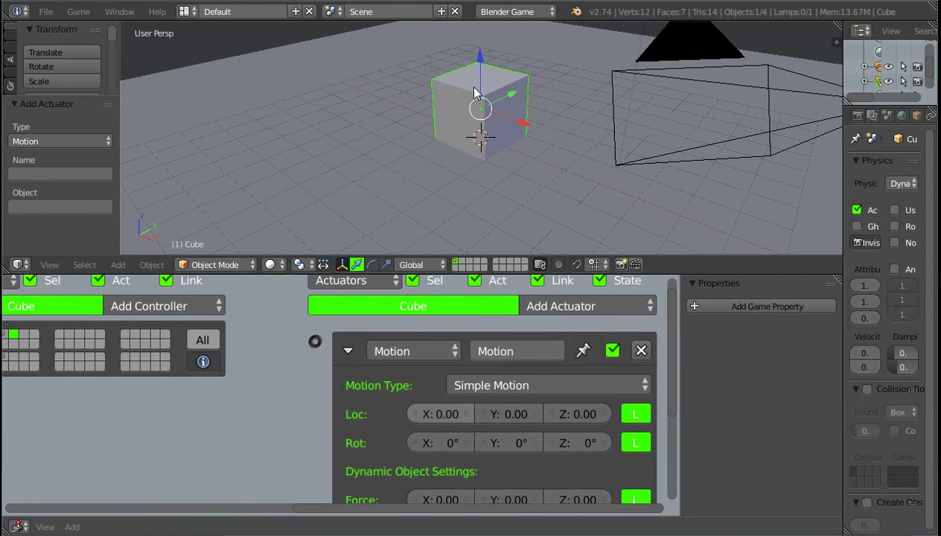
click(514, 408)
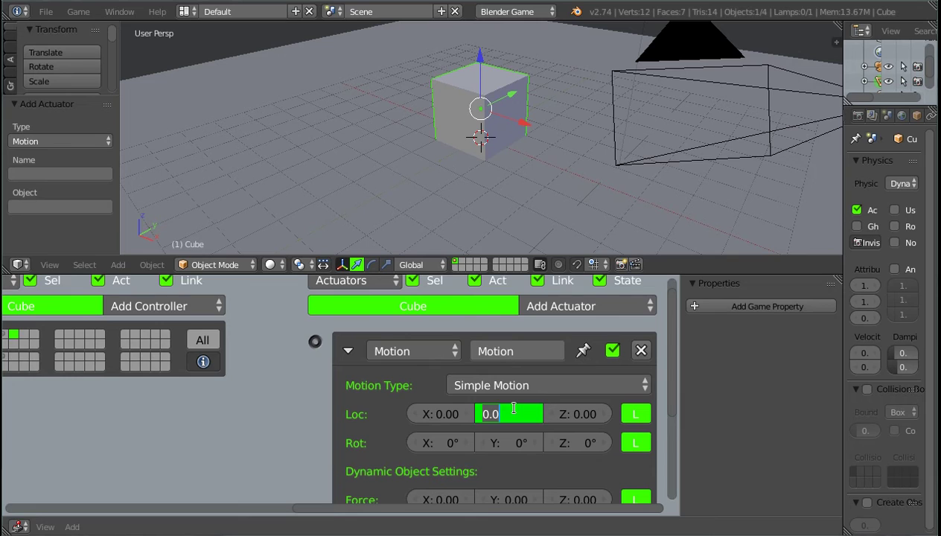
text(.3)
key(Return)
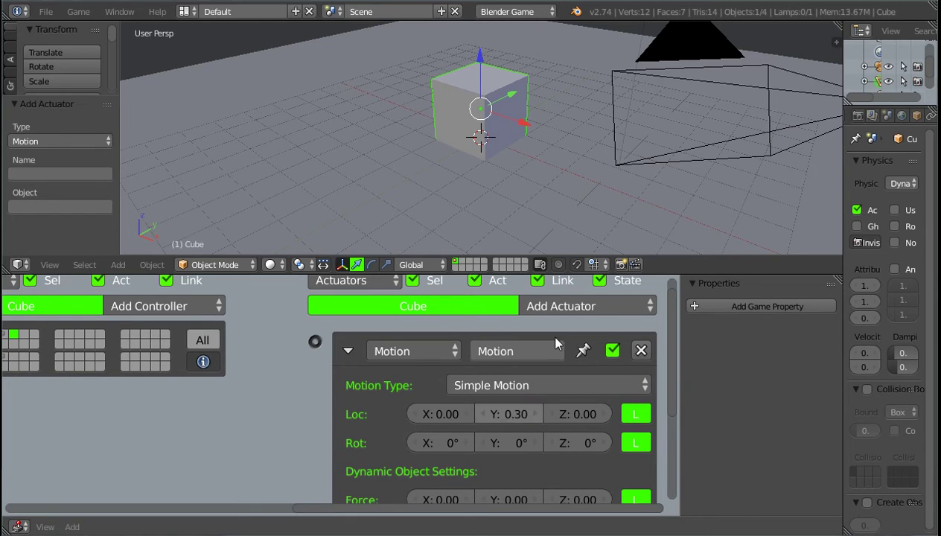
Name the new Motion actuator "sprint" and collapse its settings
click(516, 352)
text(sprint)
click(346, 350)
Connect the Always sensor to the sprint actuator through an And controller, and collapse the sensor and controller
ctrl+scroll(227, 380, left, 5)
drag(204, 346, 613, 346)
ctrl+scroll(212, 376, left, 2)
click(24, 353)
scroll(389, 423, down, 2)
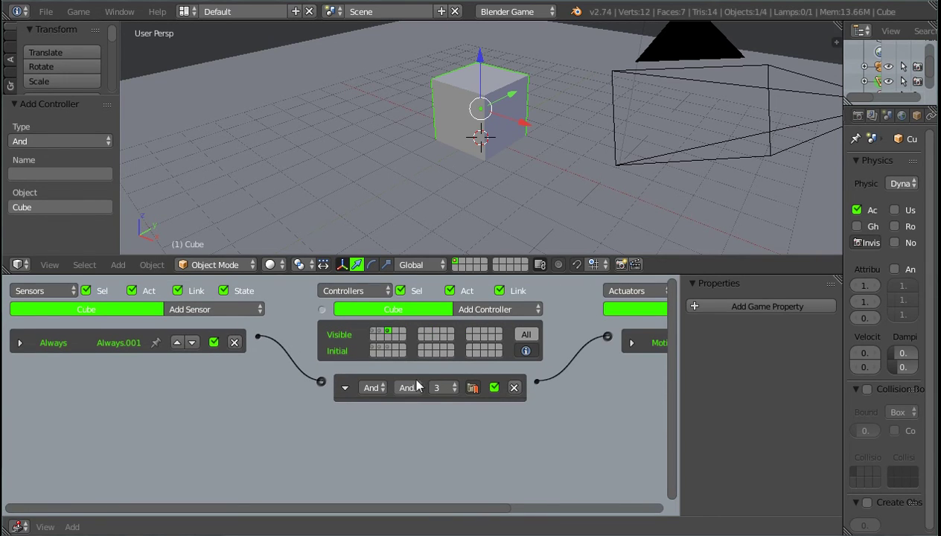
click(344, 387)
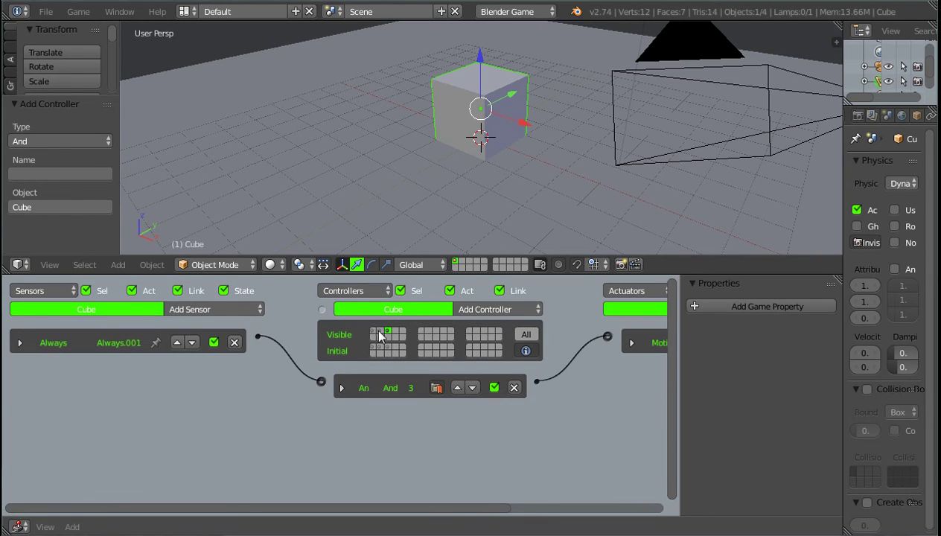
Add a Keyboard sensor for the W key in state 3, name it "stopSprint" and collapse it
click(242, 311)
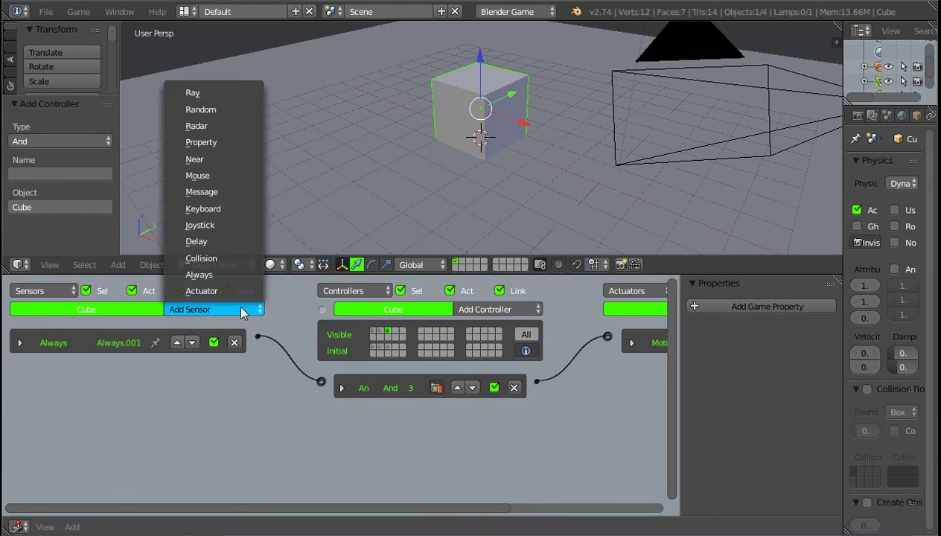
click(203, 209)
scroll(220, 418, down, 1)
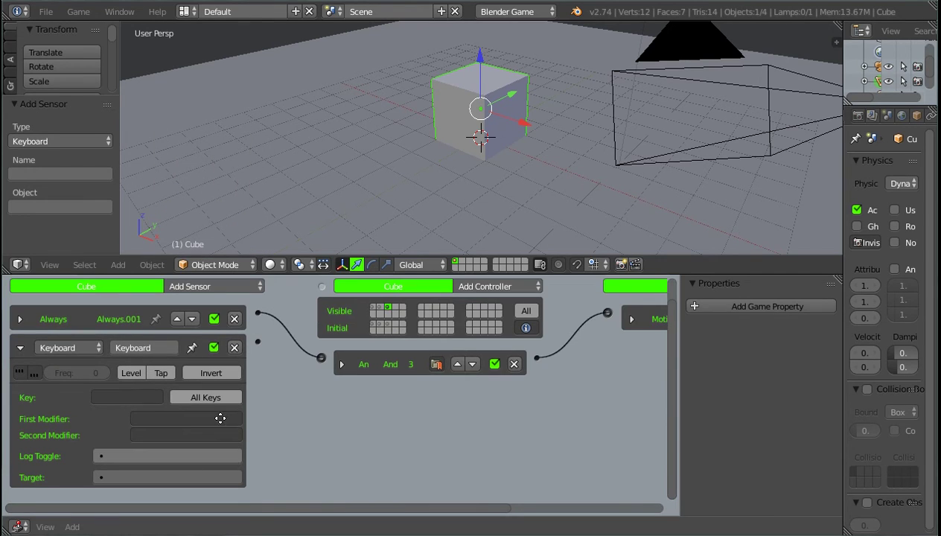
click(131, 397)
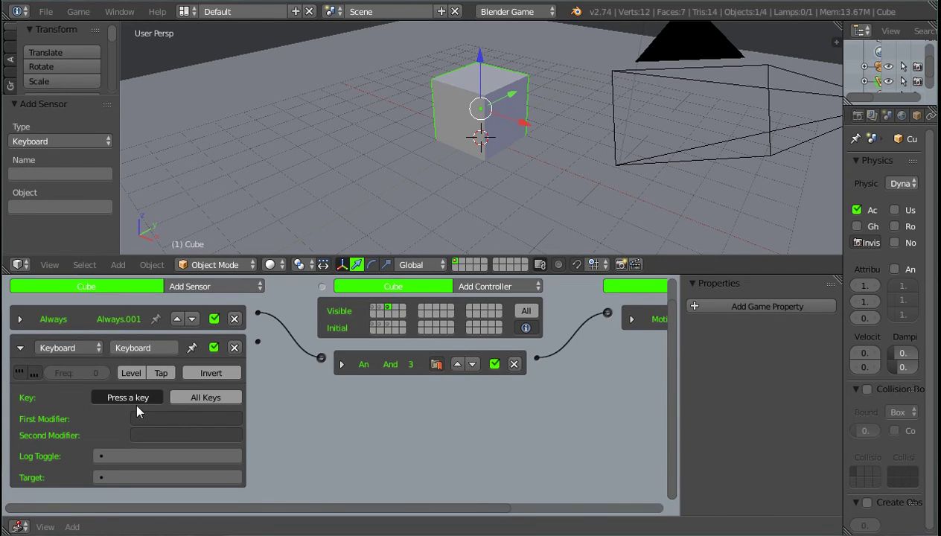
key(w)
click(151, 349)
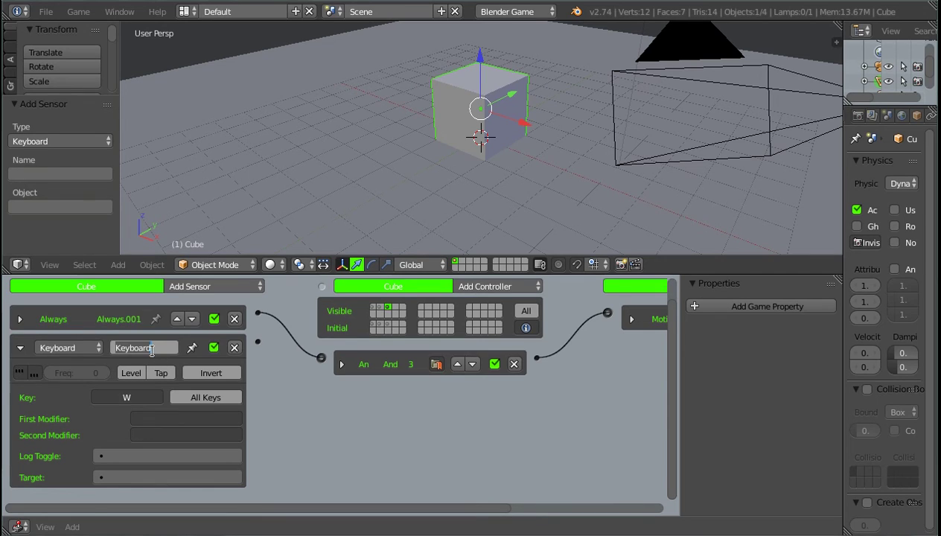
text(stopSprint)
key(Return)
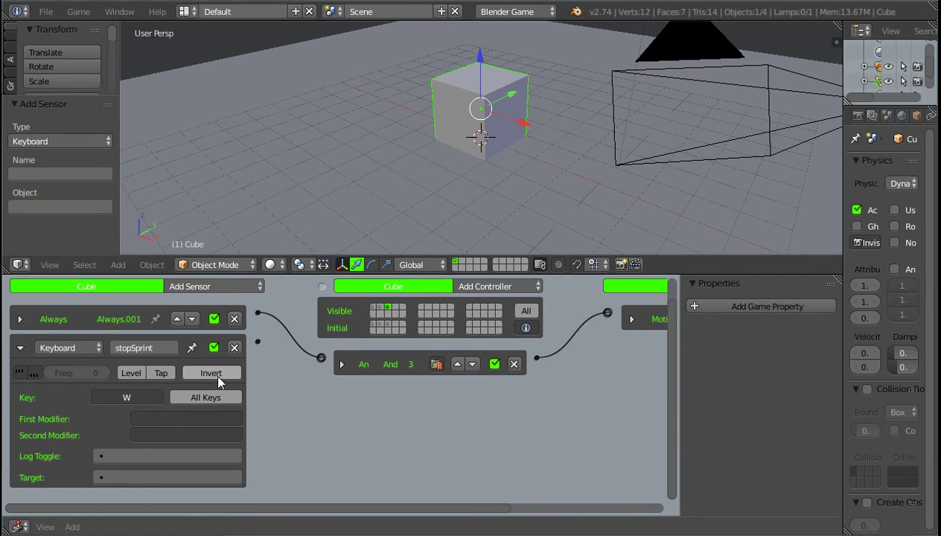
click(20, 347)
Add a State actuator below the sprint actuator and connect the stopSprint sensor to it through a new And controller
ctrl+scroll(449, 354, right, 5)
click(564, 309)
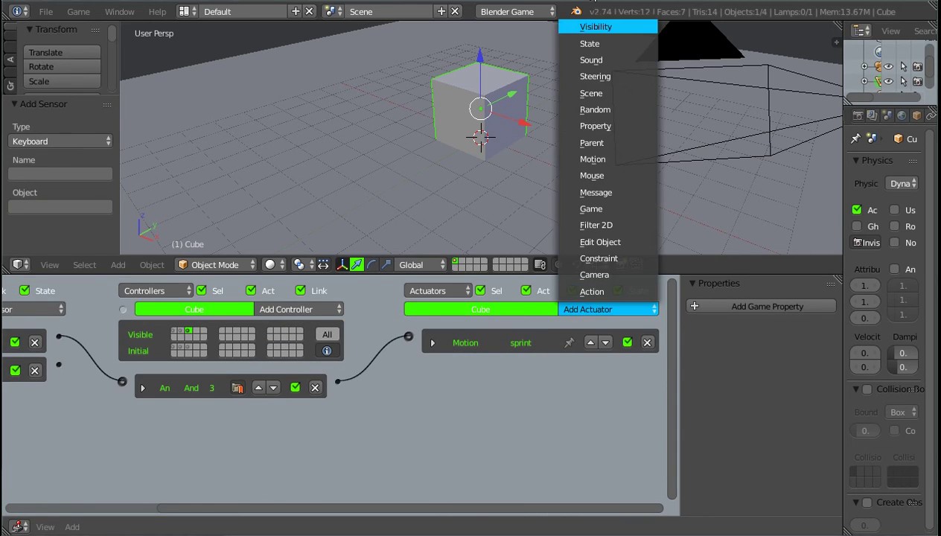
click(590, 43)
scroll(546, 434, up, 4)
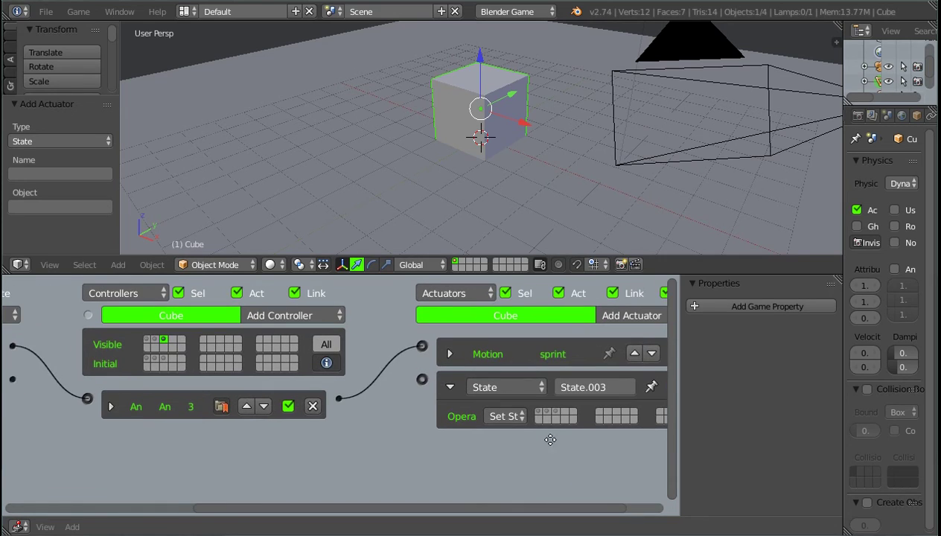
ctrl+scroll(531, 442, right, 1)
ctrl+scroll(412, 468, left, 6)
drag(571, 379, 162, 379)
scroll(350, 418, up, 2)
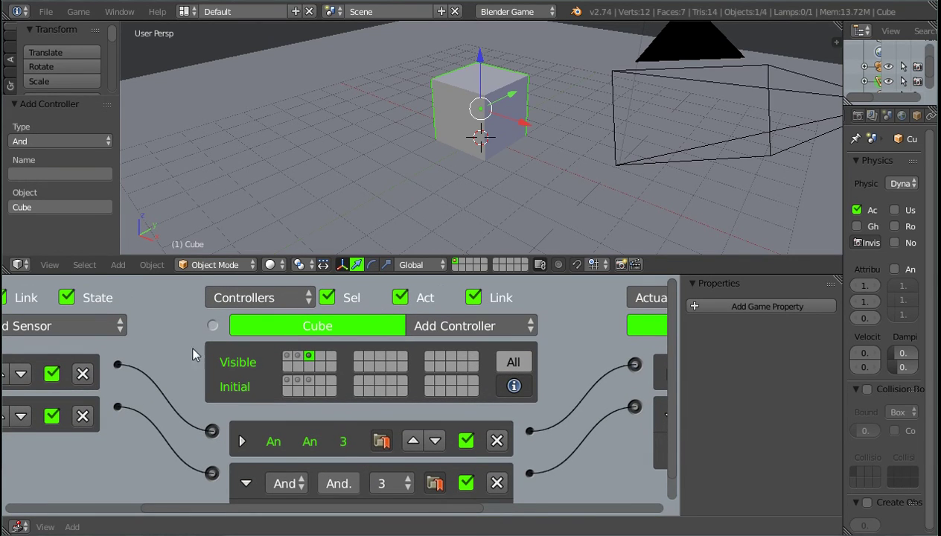
Set the cube's initial logic state to state 1
click(287, 383)
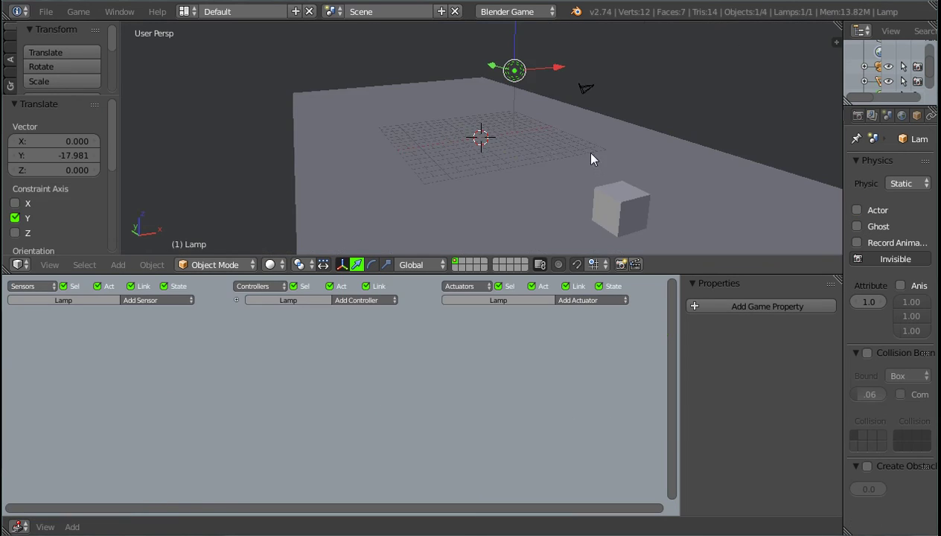
Run the game several times from different view angles to test the cube's walking, sprinting and stopping with the W key
middle_drag(588, 152, 545, 153)
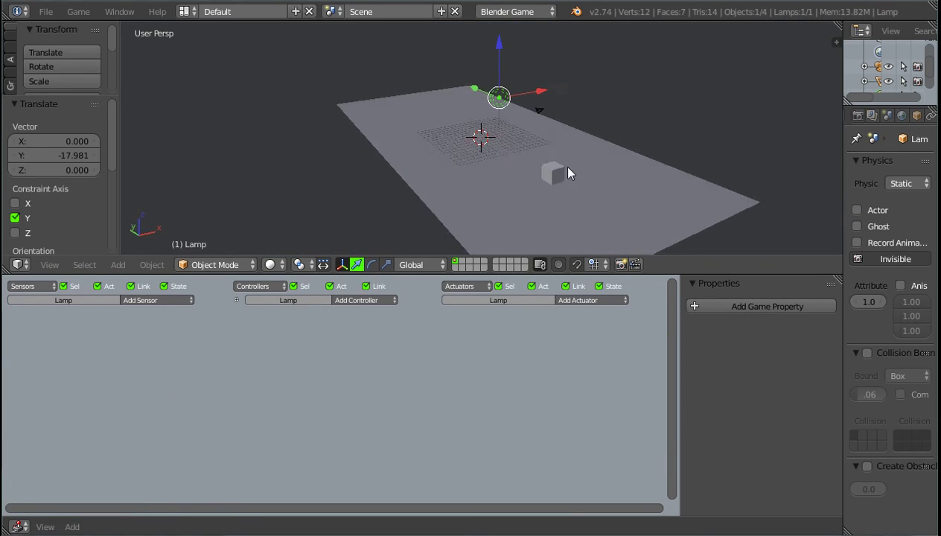
key(p)
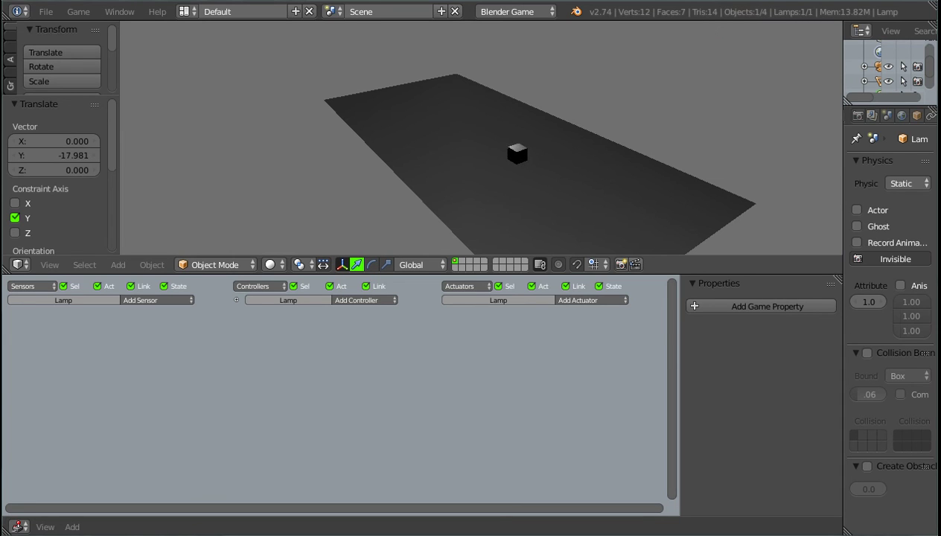
key(Escape)
key(p)
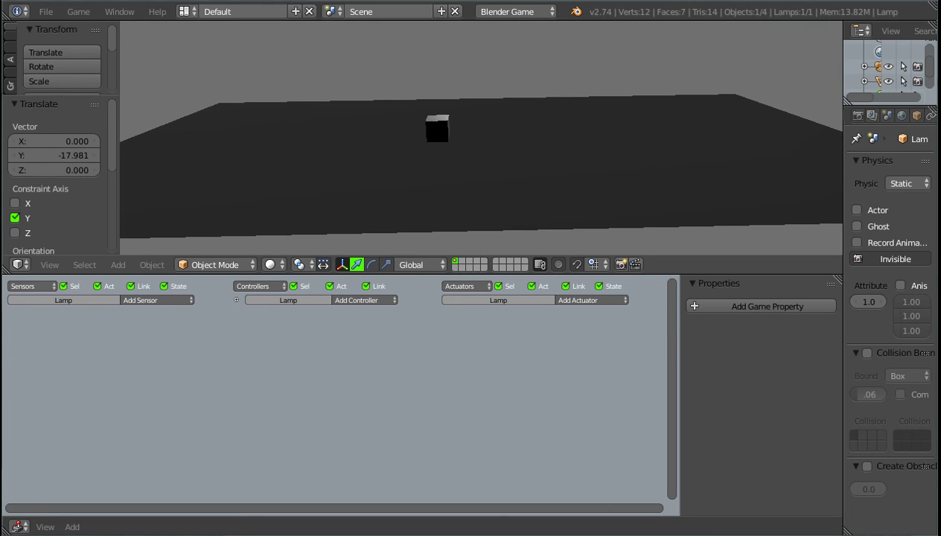
key(Escape)
key(p)
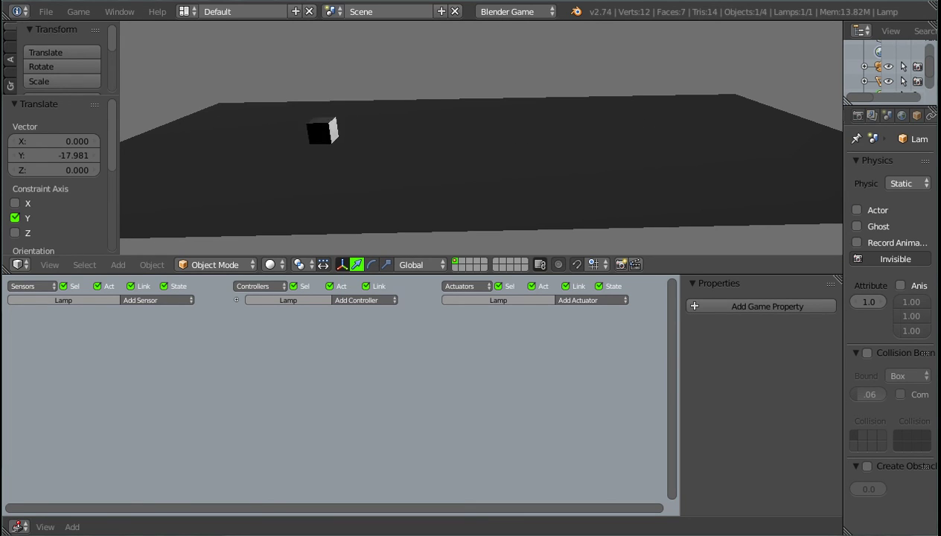
key(Escape)
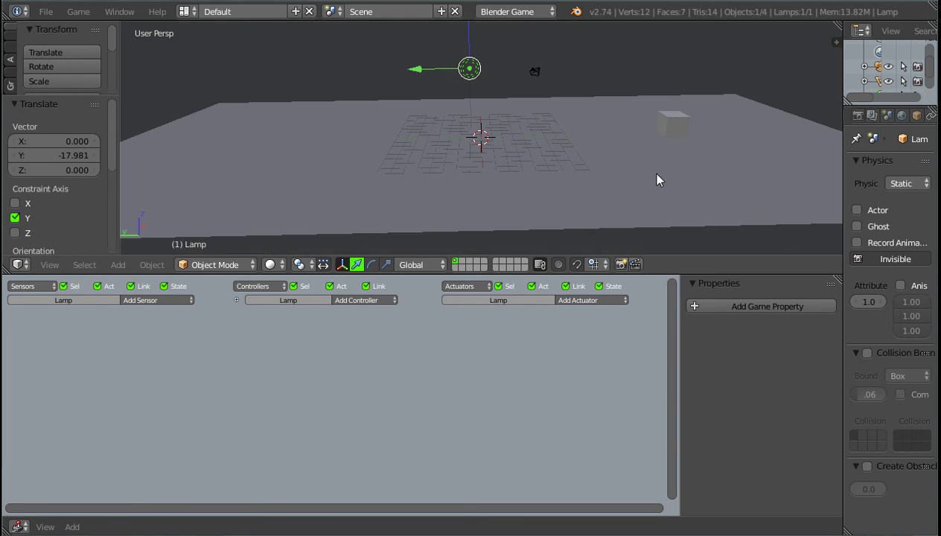
middle_drag(662, 159, 631, 147)
key(p)
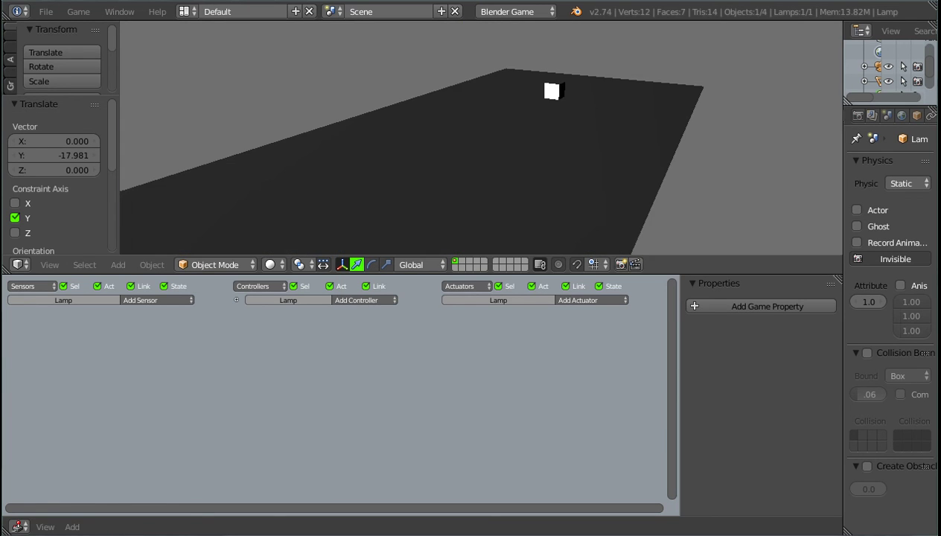